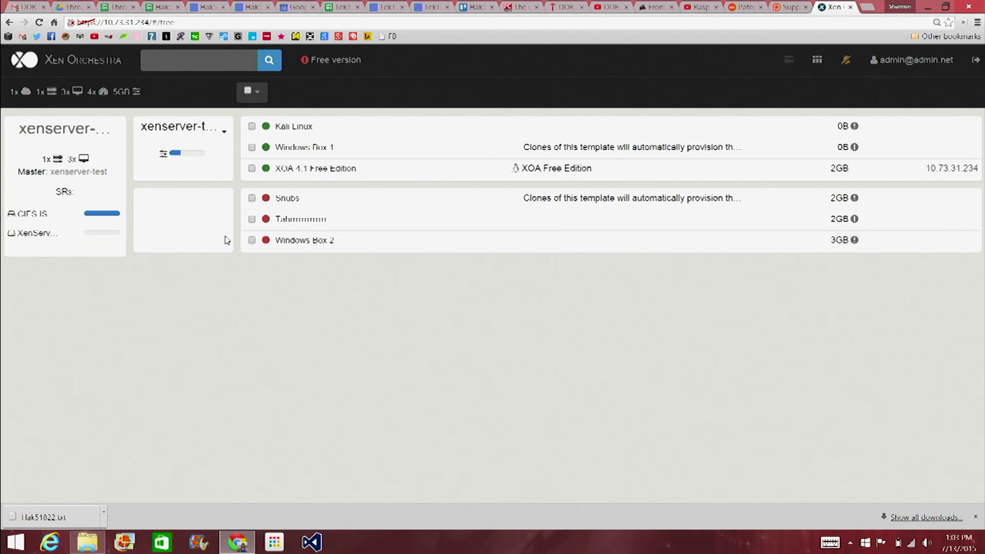
Start a new VM on xenserver-test from the Ubuntu Trusty Tahr 14.04 template.
left_click(224, 133)
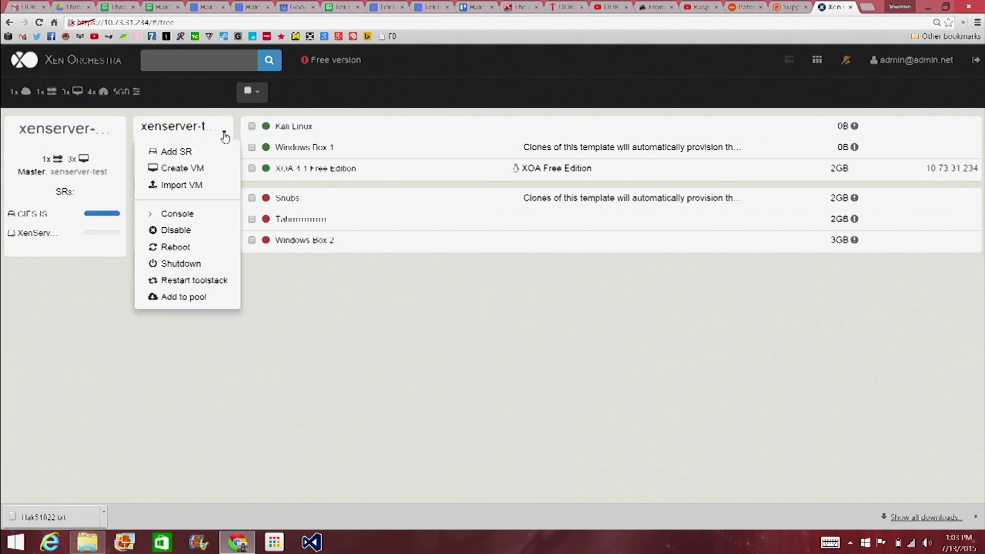
left_click(203, 169)
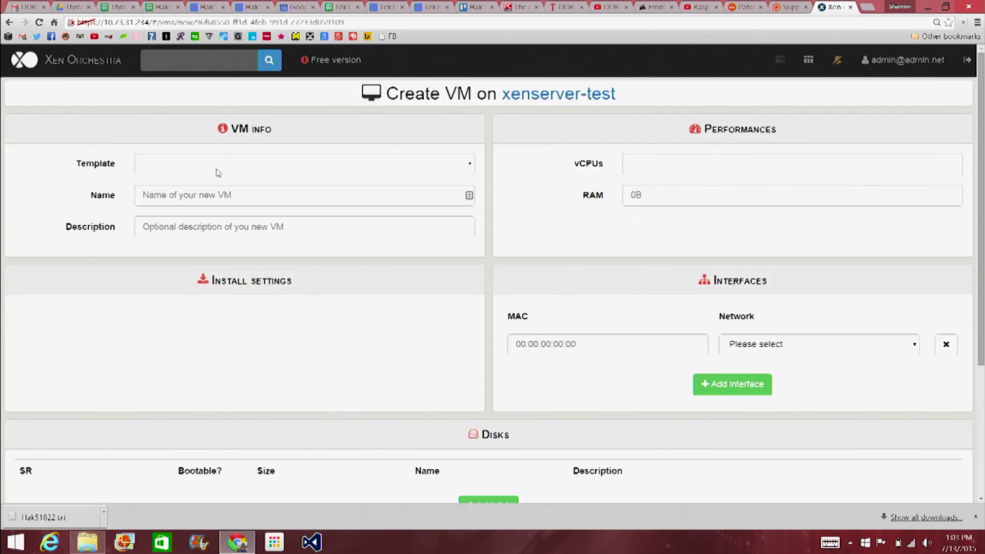
left_click(471, 165)
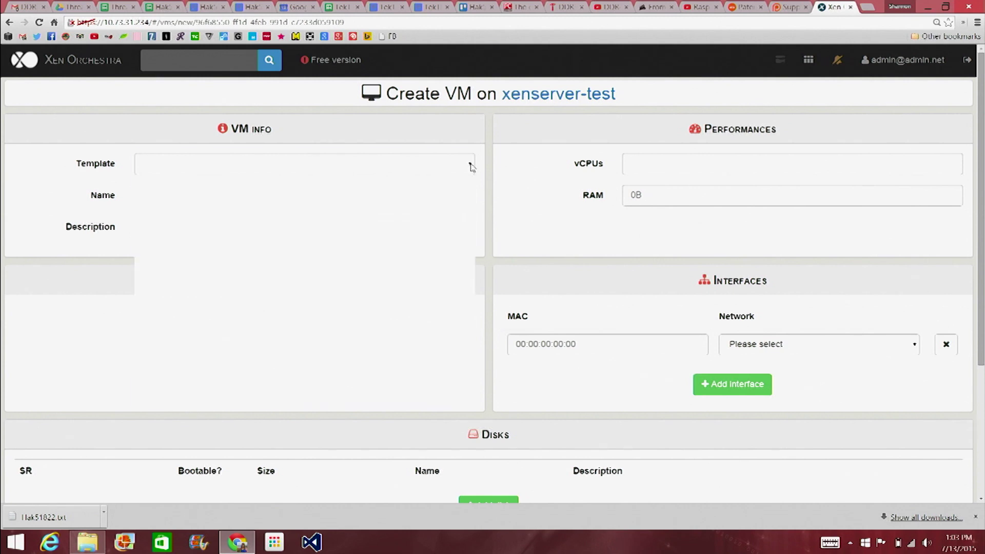
scroll(262, 324, "down", 10)
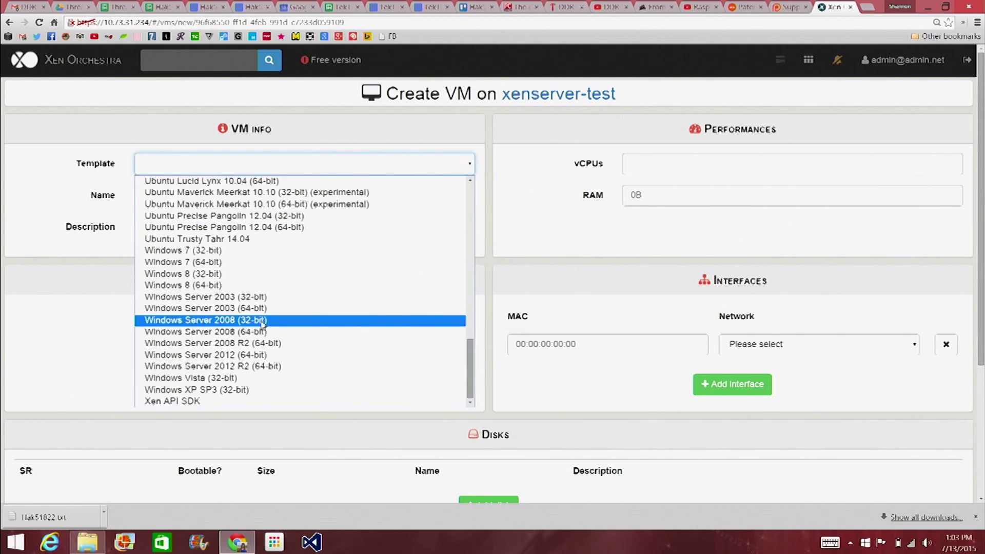
scroll(228, 218, "up", 3)
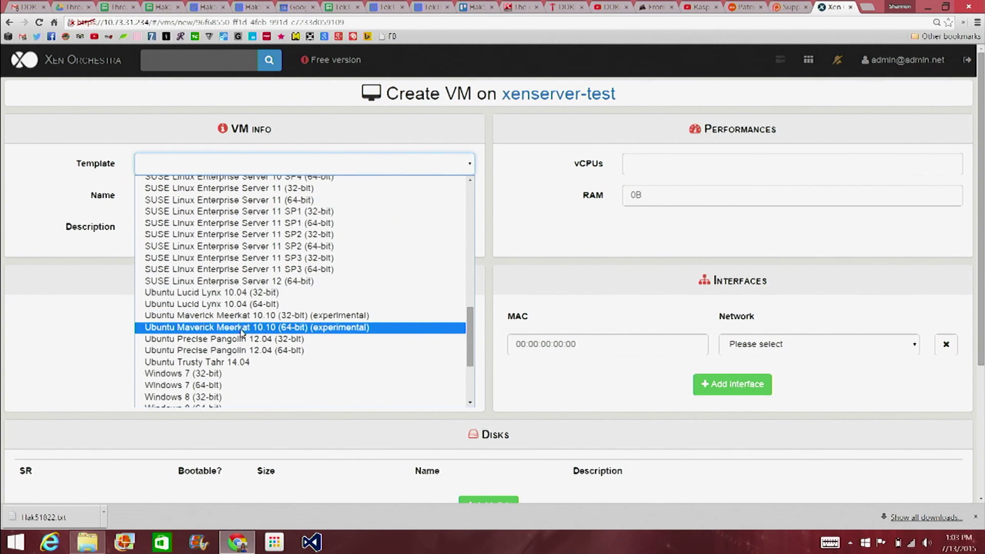
left_click(241, 363)
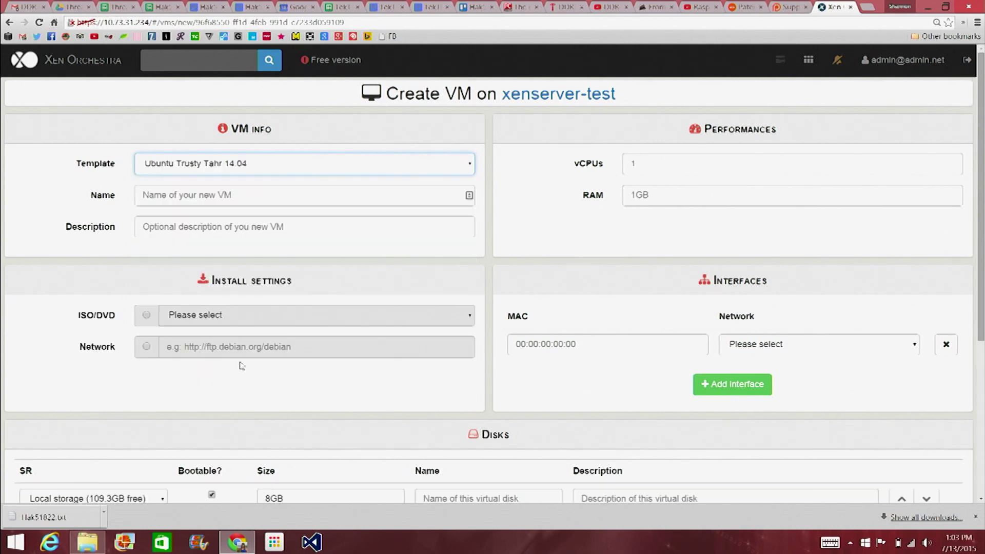
Name the VM OpenVPN and review its vCPU and RAM settings.
left_click(192, 197)
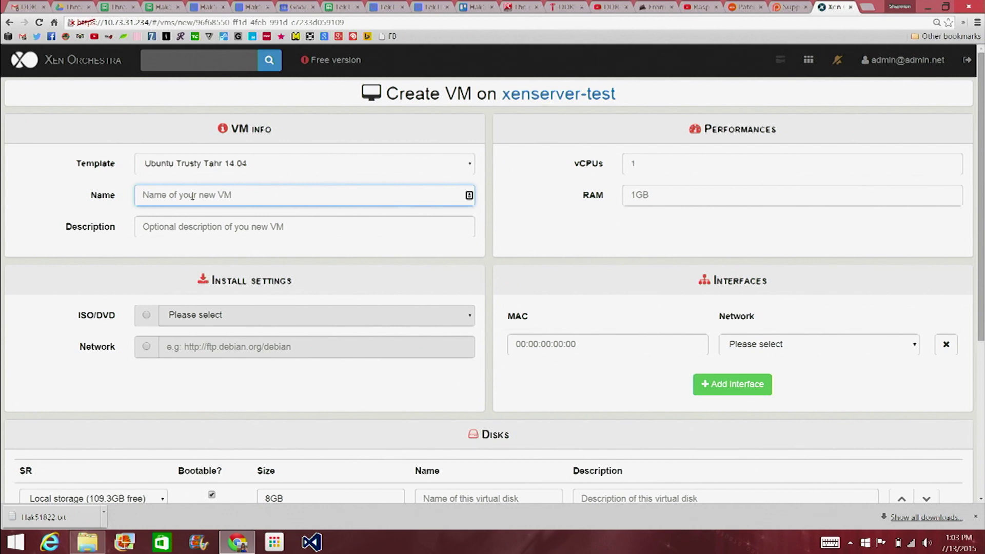
type("OpenVPN")
left_click(227, 226)
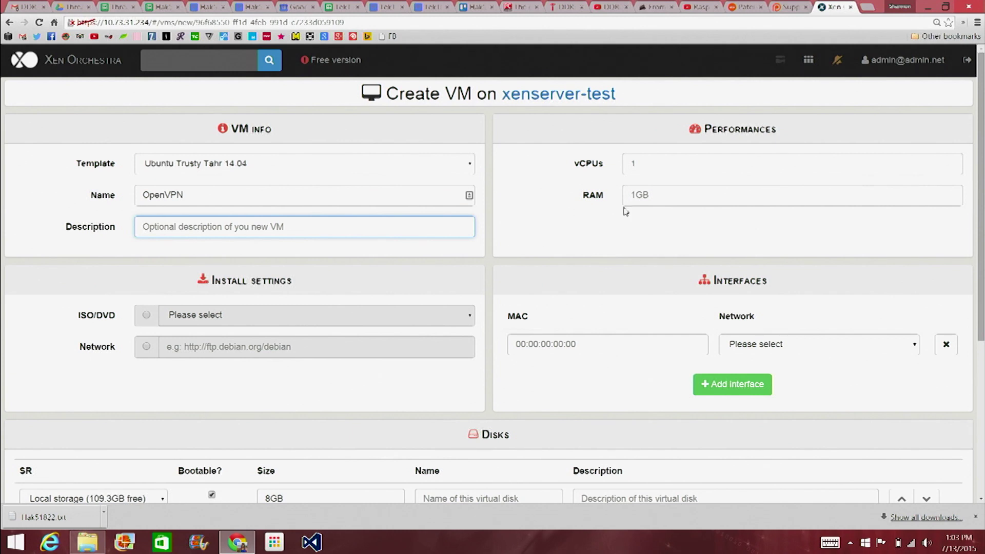
left_click(663, 164)
left_click(666, 189)
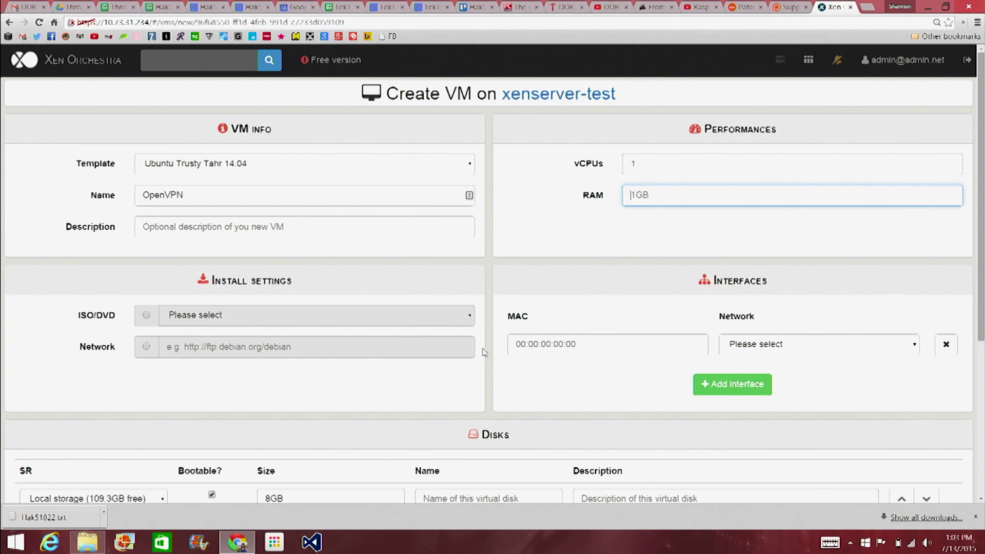
scroll(485, 352, "down", 1)
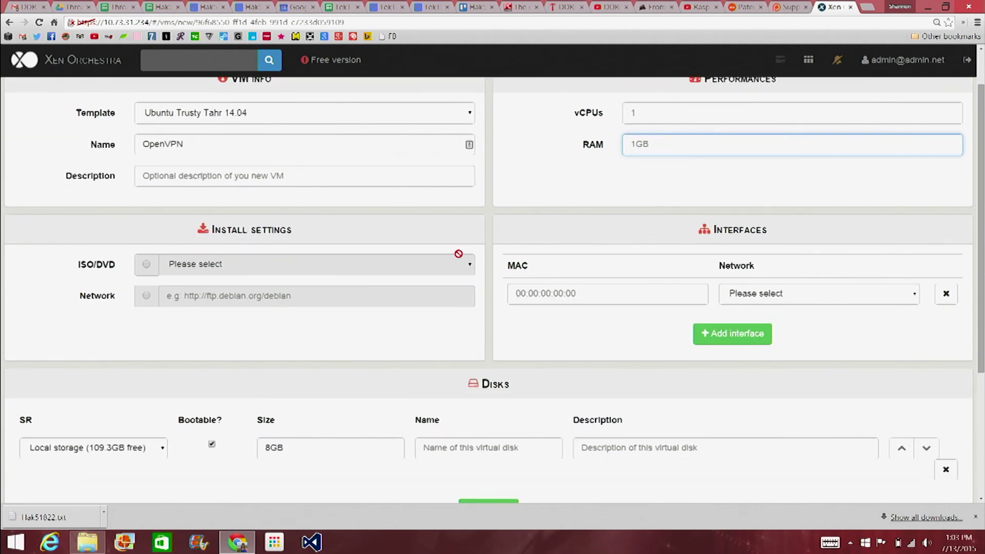
Set the VM to install from the ubuntu-14.04.2-server-amd64.iso image.
left_click(146, 264)
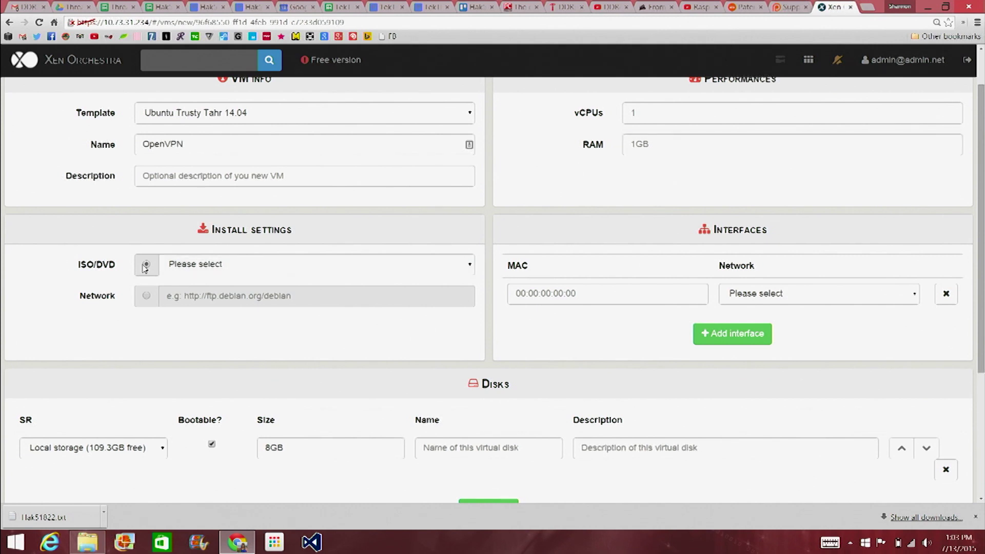
left_click(473, 267)
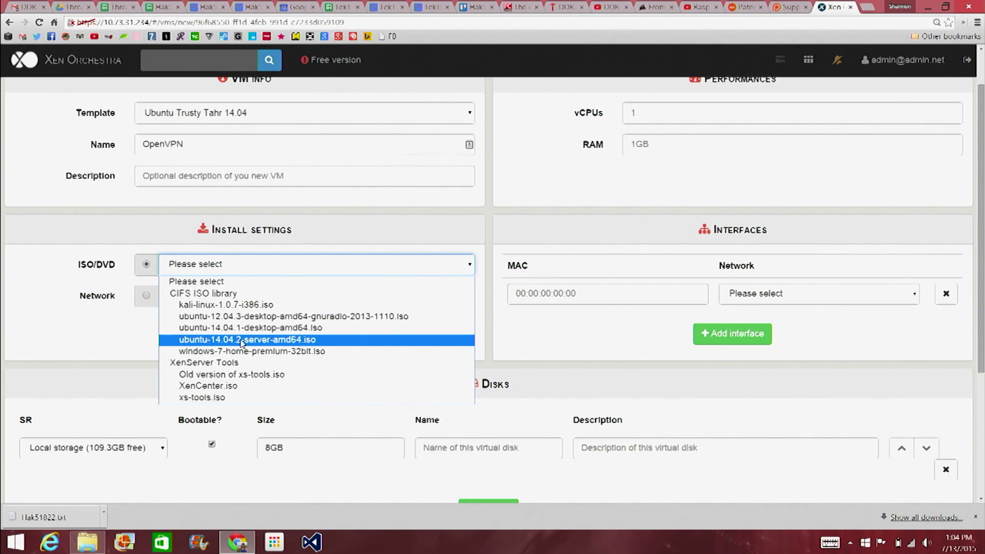
left_click(243, 341)
scroll(488, 367, "down", 2)
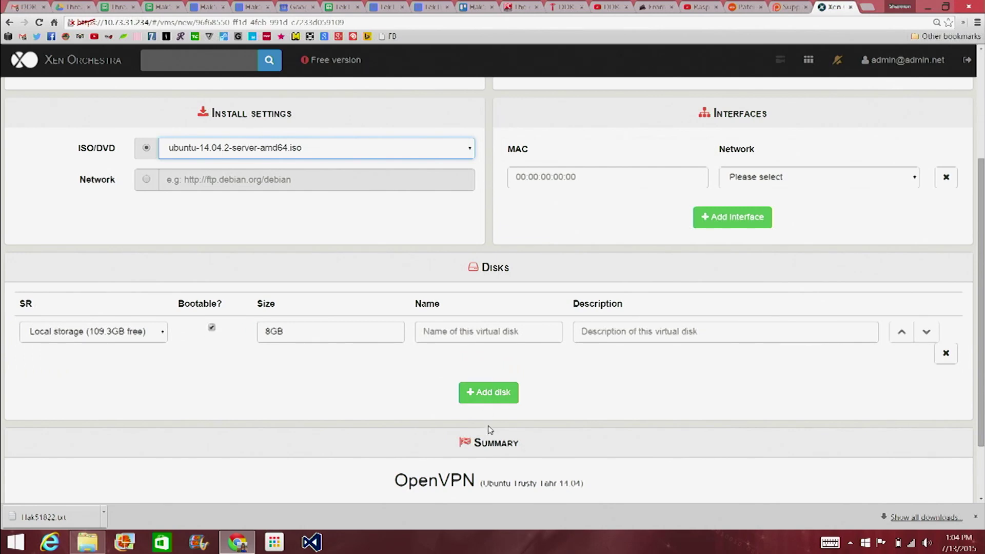
scroll(488, 428, "down", 2)
Attach the Pool-wide network associated with eth0 and create the OpenVPN VM.
left_click(485, 473)
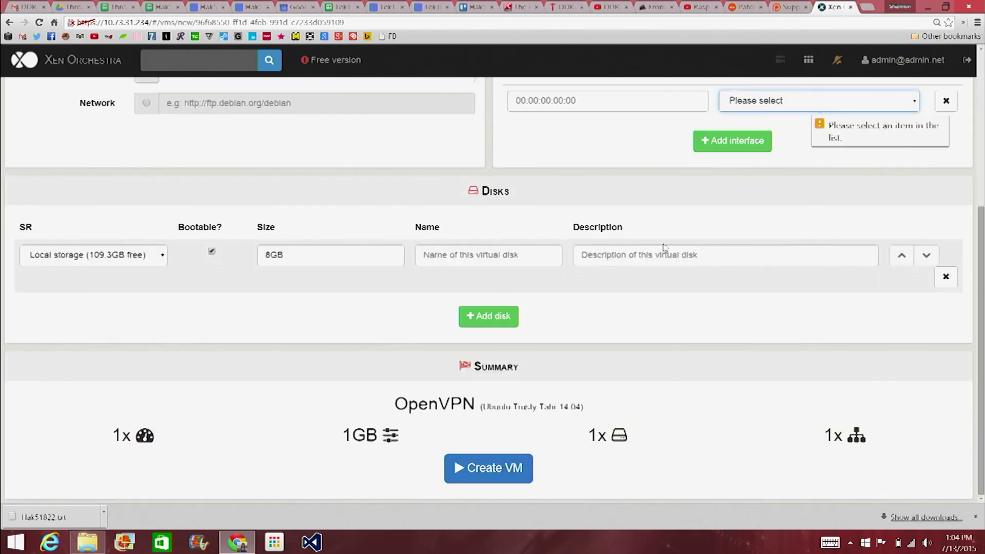
left_click(913, 102)
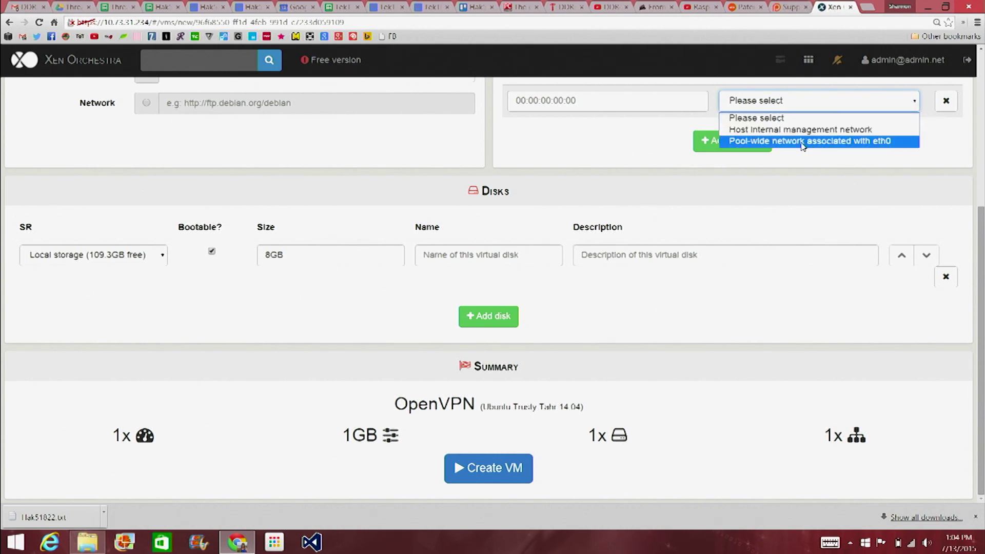
left_click(808, 141)
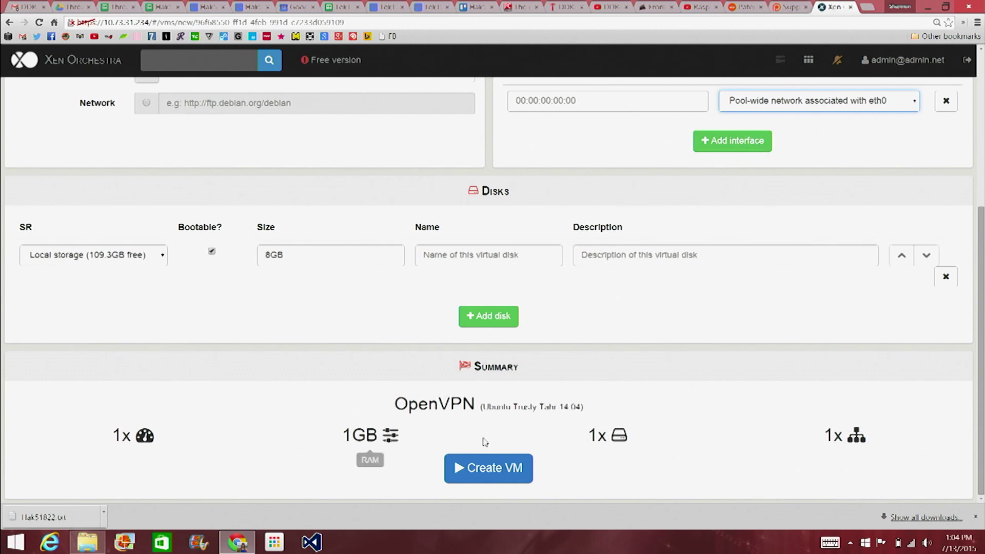
left_click(483, 470)
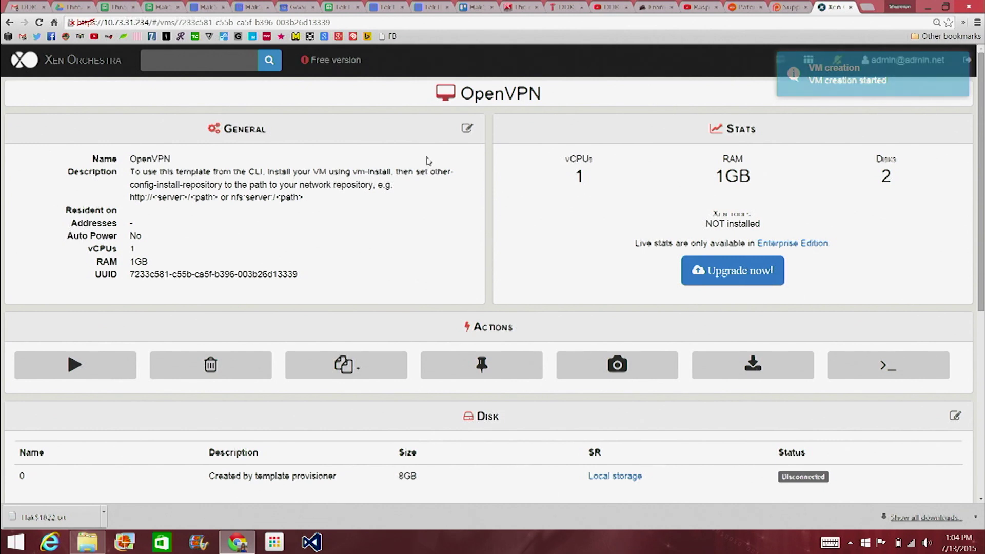
Open the OpenVPN VM's console, power it on, and accept English and United States.
left_click(889, 370)
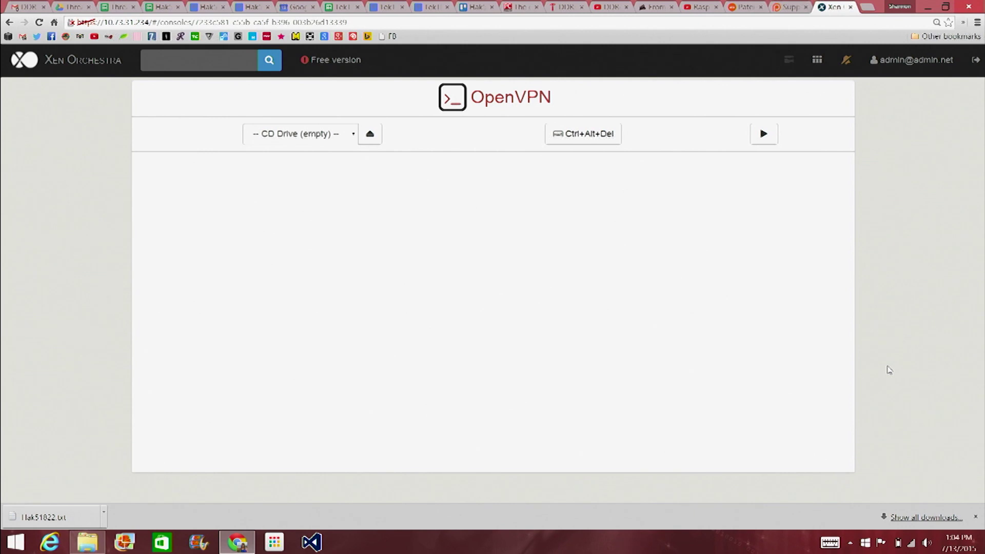
left_click(763, 135)
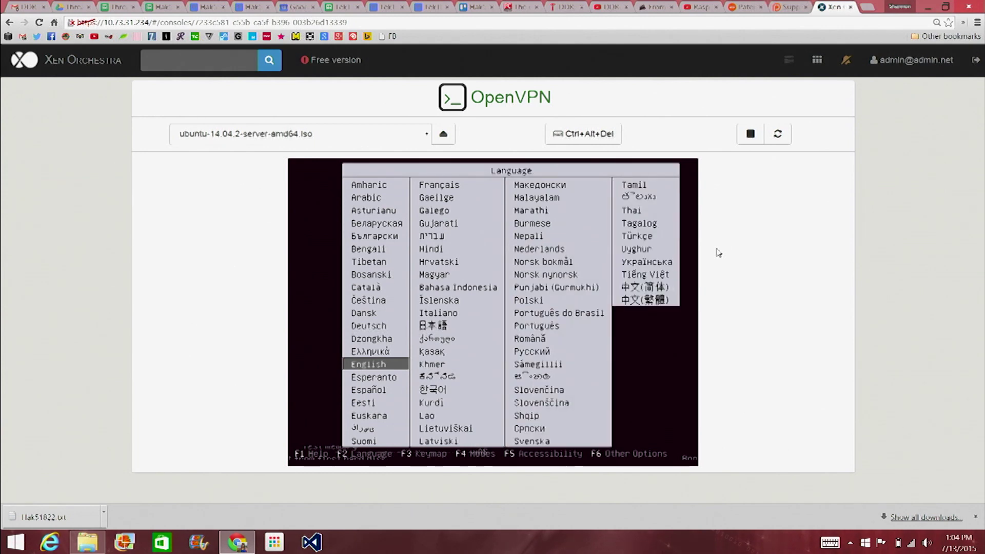
key("Return")
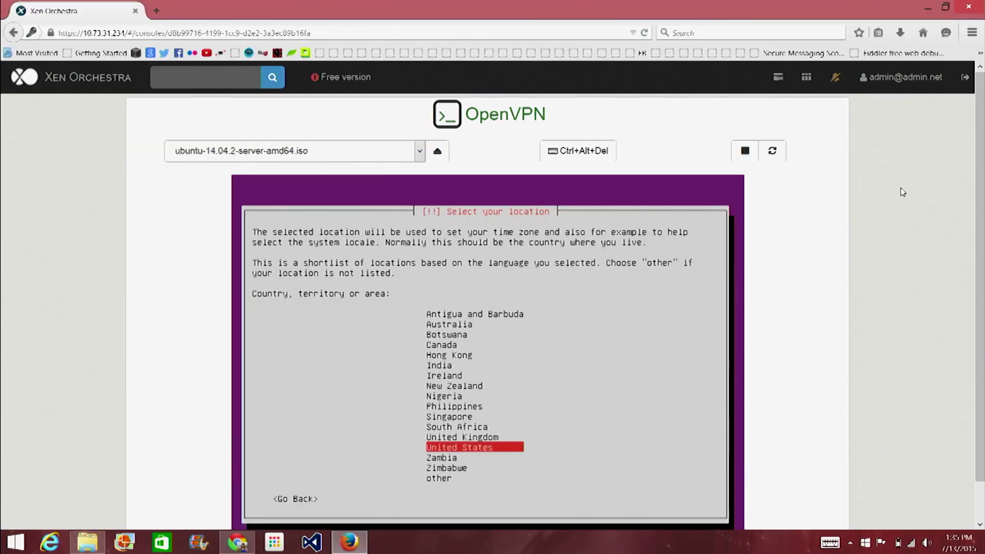
key("Return")
Skip keyboard layout detection and set the hostname to vpn.
key("Return")
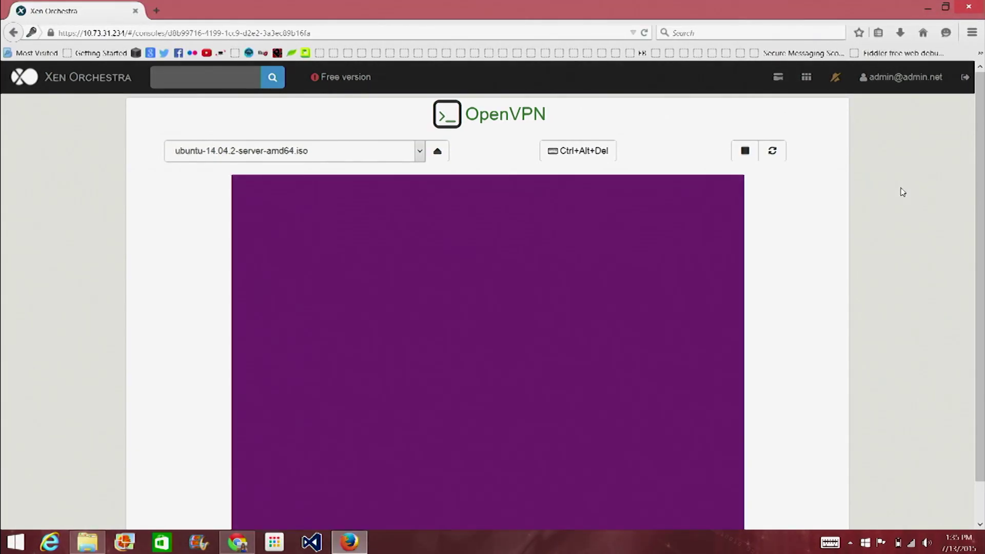
key("Return")
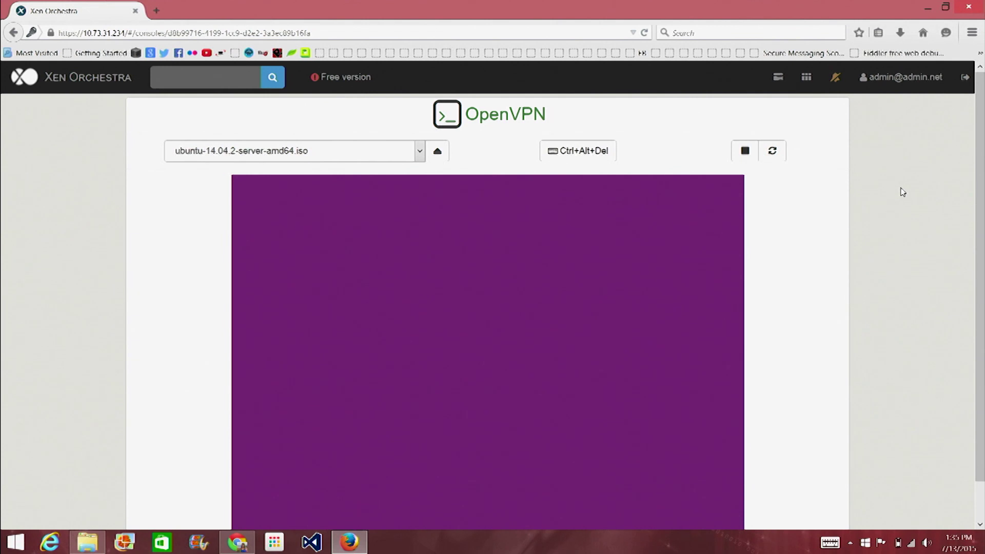
scroll(902, 192, "down", 1)
key("BackSpace")
key("BackSpace")
key("BackSpace")
key("BackSpace")
key("BackSpace")
key("BackSpace")
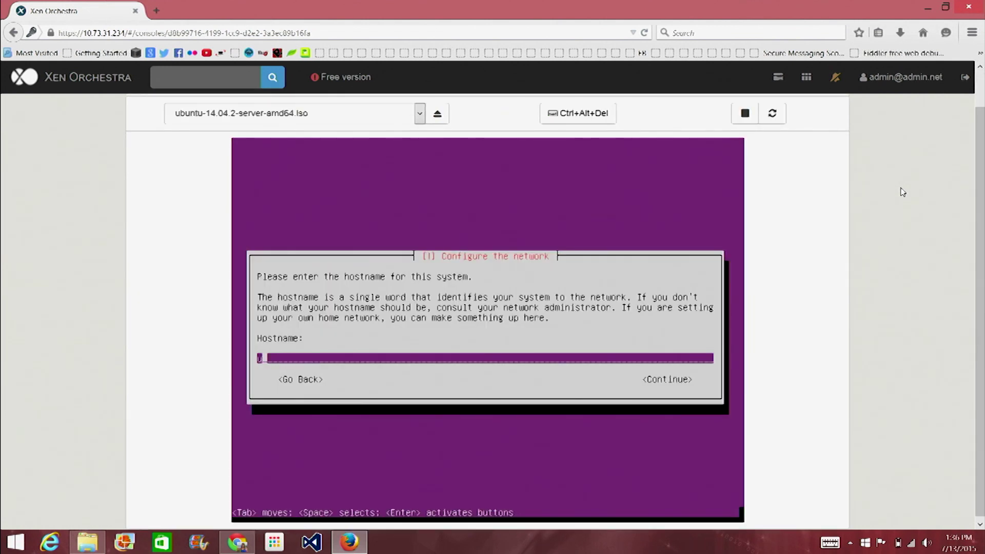
type("vpn")
key("Return")
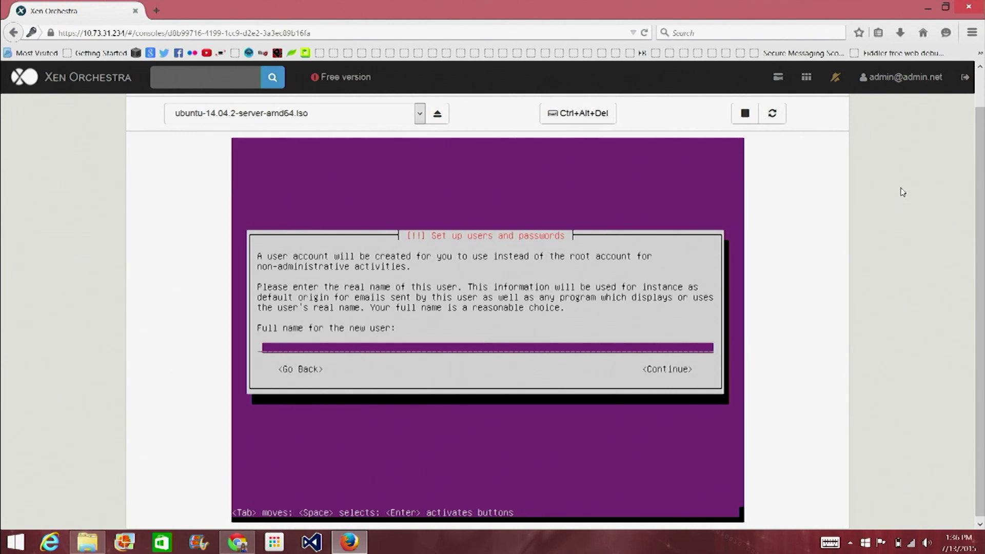
Enter the new user's full name and accept the suggested username.
type("snubs")
key("Tab")
key("shift+Tab")
key("BackSpace")
key("BackSpace")
key("BackSpace")
key("BackSpace")
key("BackSpace")
type("hak5")
key("Return")
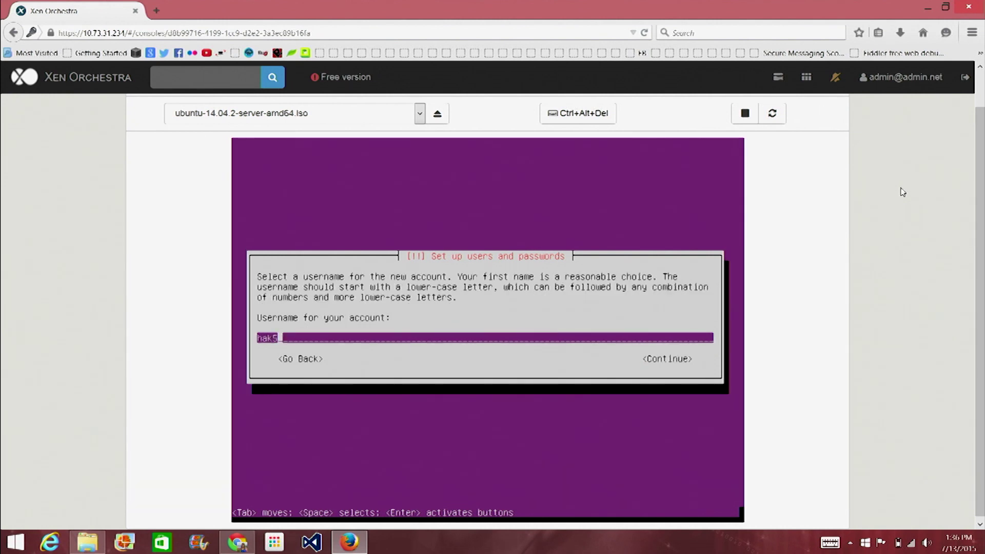
key("Tab")
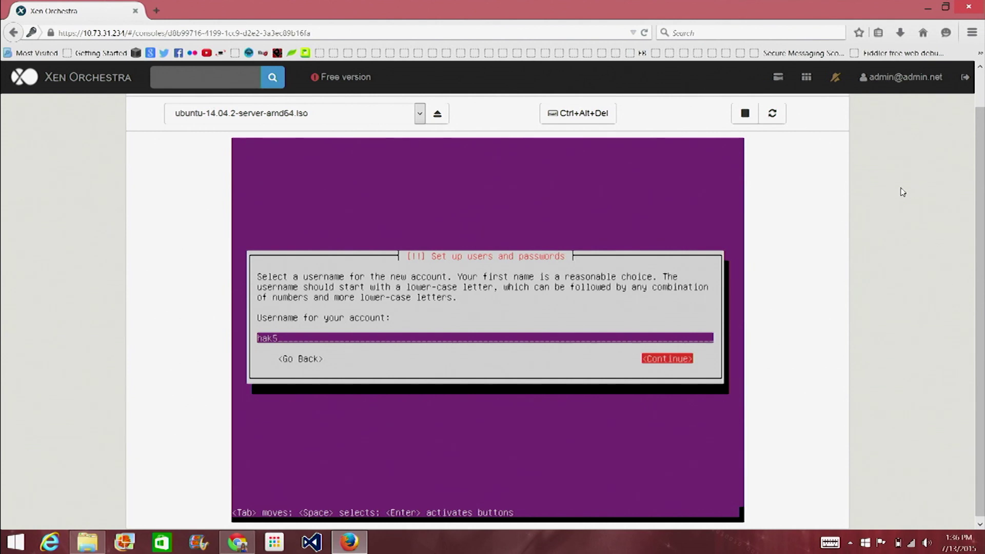
key("Return")
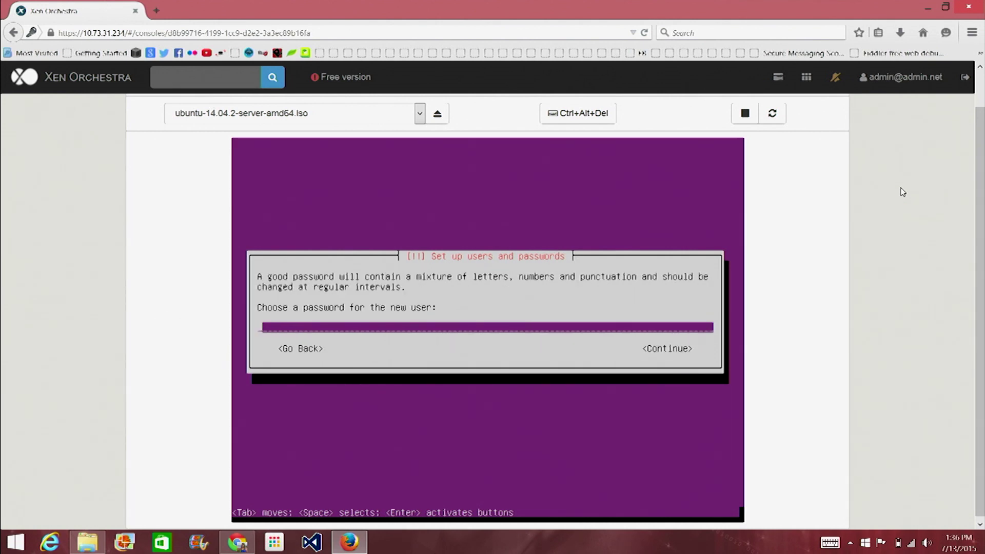
Type the new user's password and re-enter it to confirm.
type("********")
key("Tab")
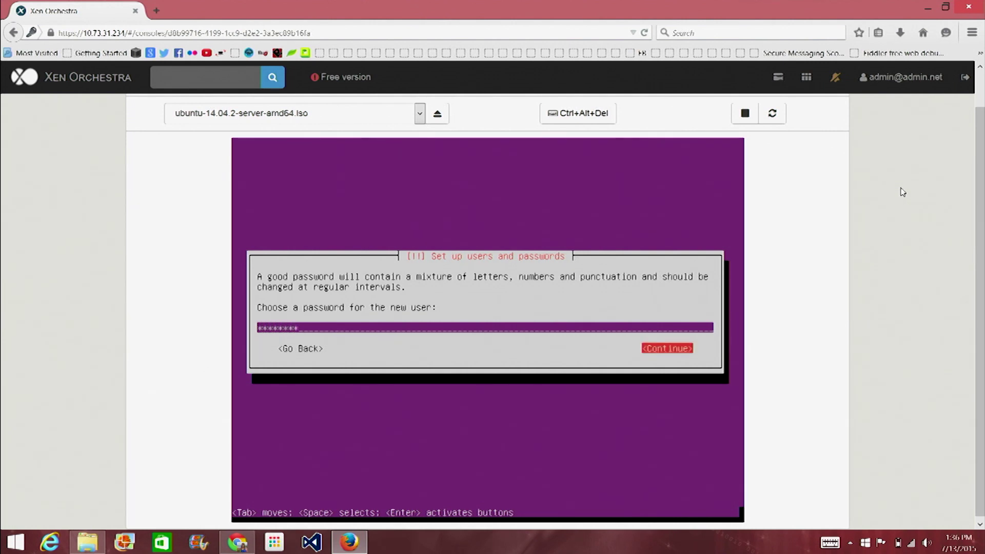
key("Return")
type("*******")
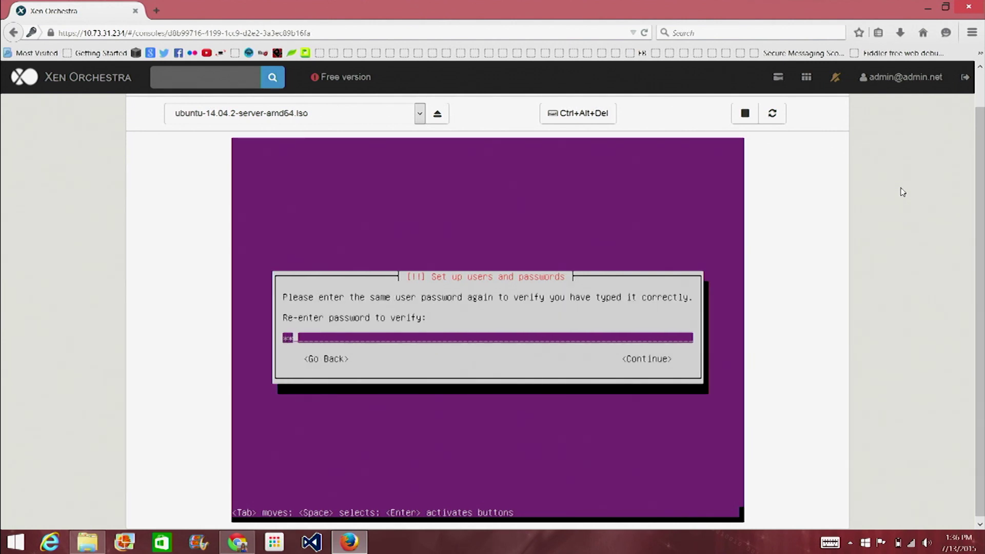
type("**")
key("Tab")
key("Return")
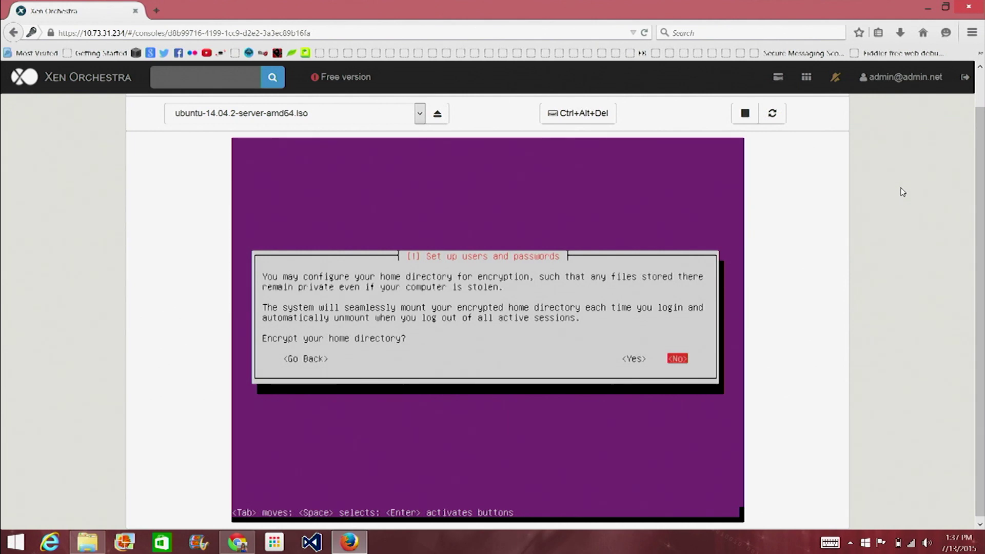
Accept home-directory encryption and choose guided LVM partitioning on the only virtual disk.
key("Left")
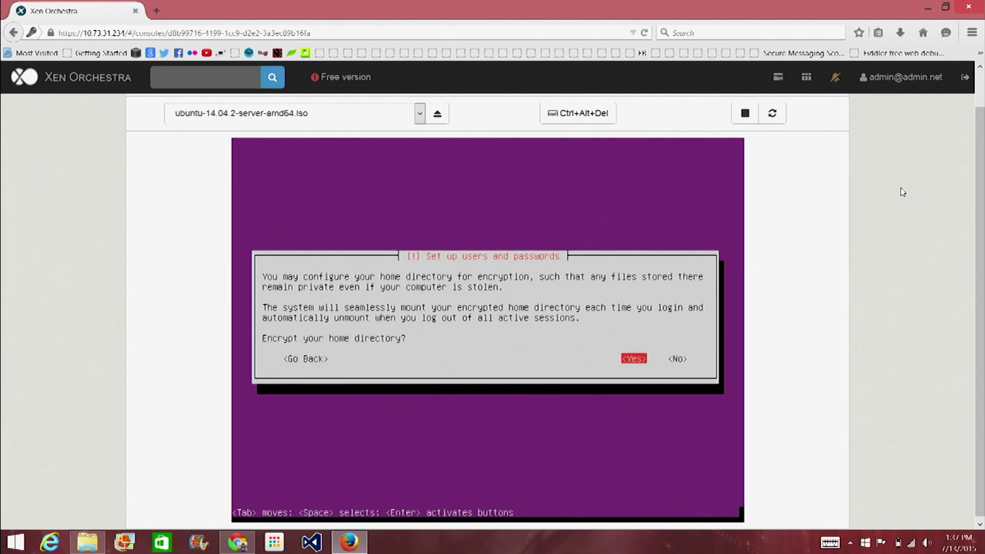
key("Return")
key("Return")
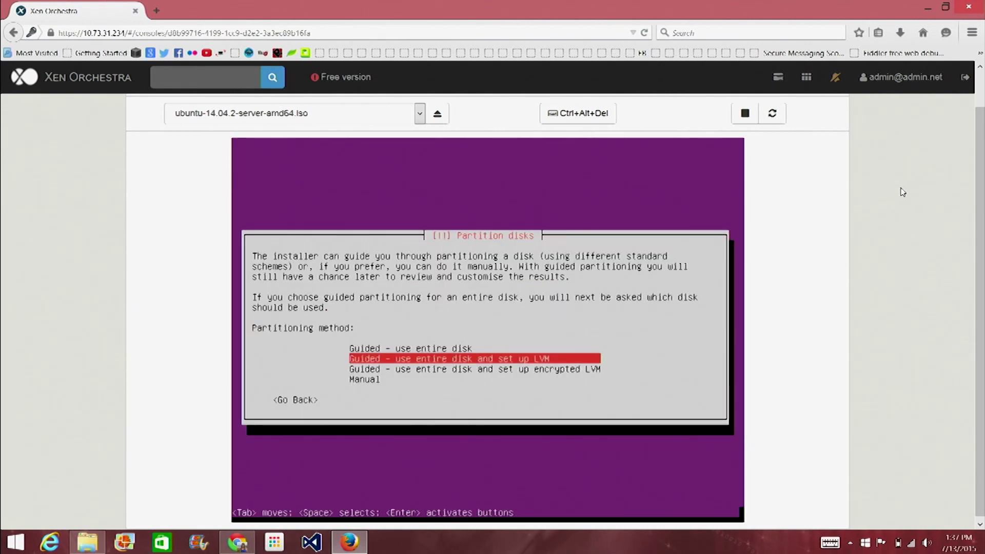
key("Return")
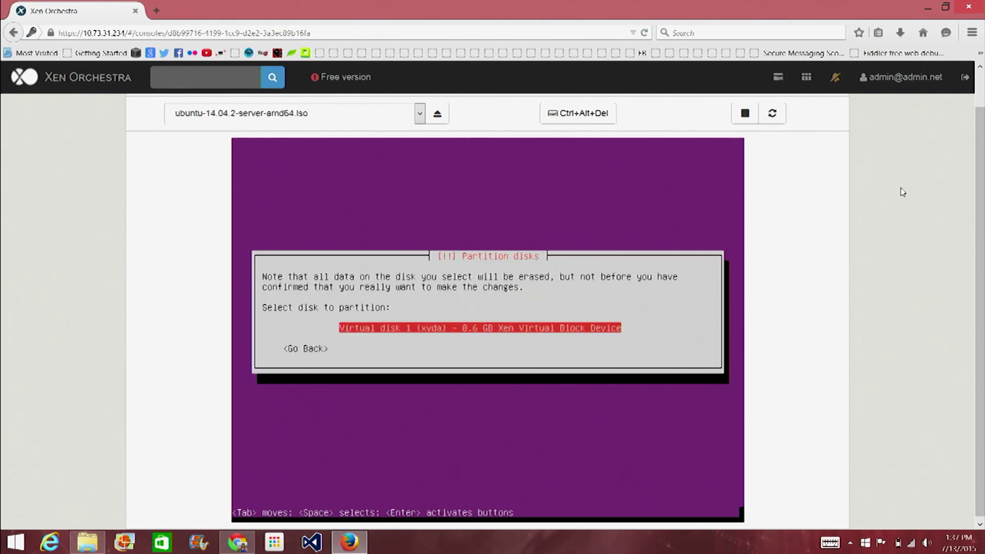
key("Return")
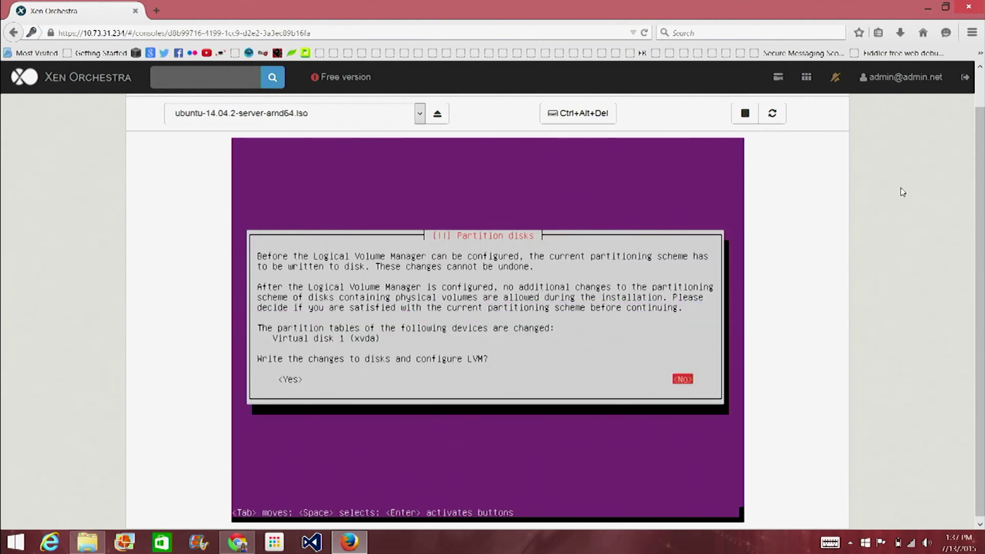
key("Tab")
key("Return")
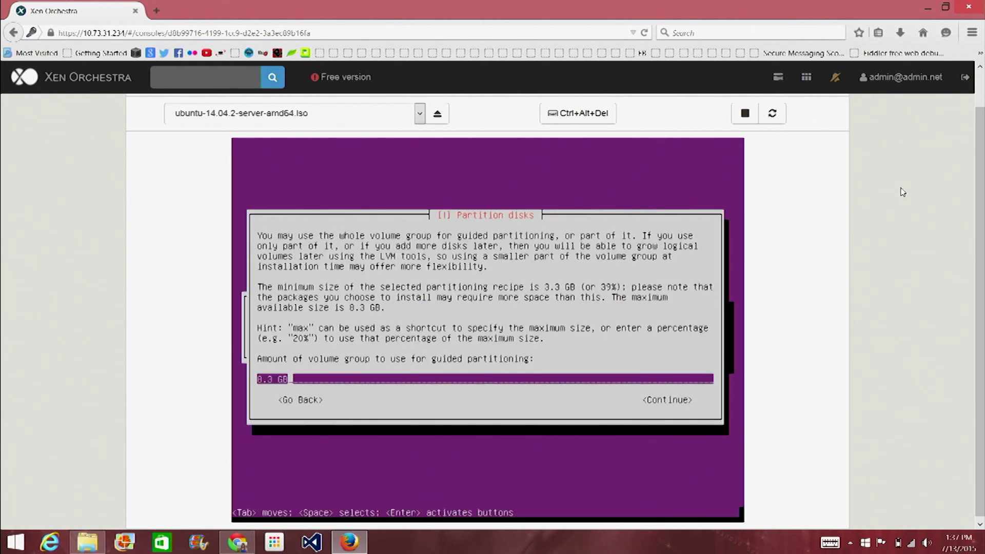
Accept 8.3 GB for guided partitioning and write the changes to disk.
key("Tab")
key("Return")
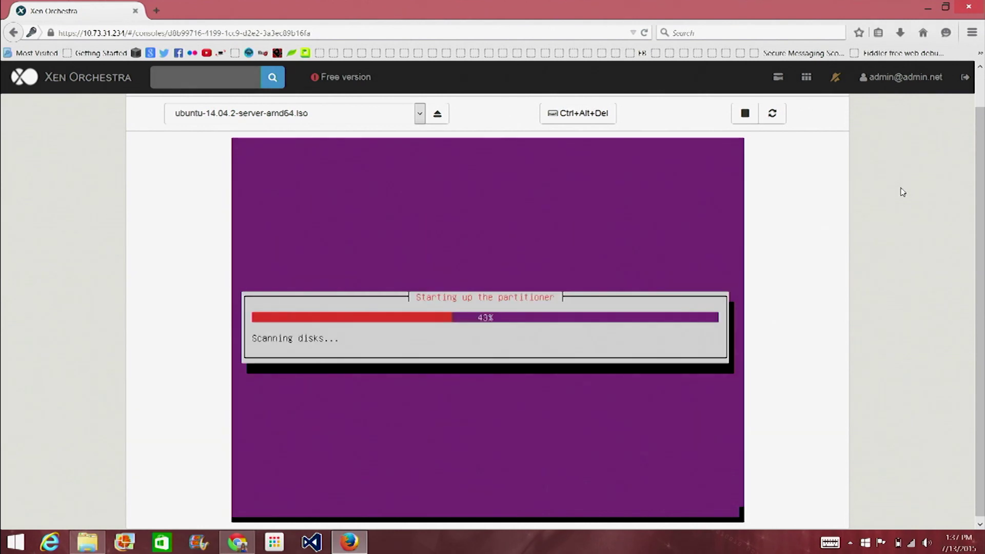
key("Tab")
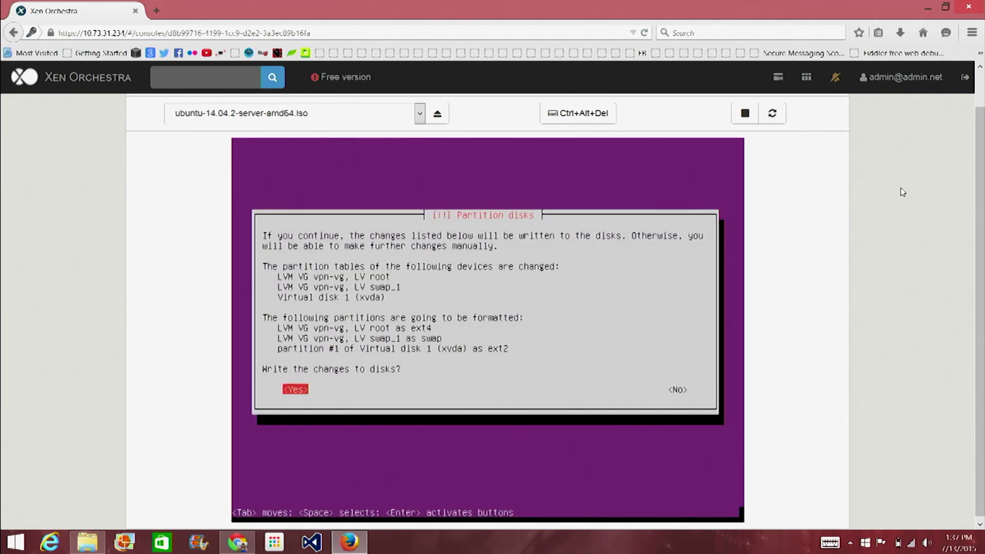
key("Return")
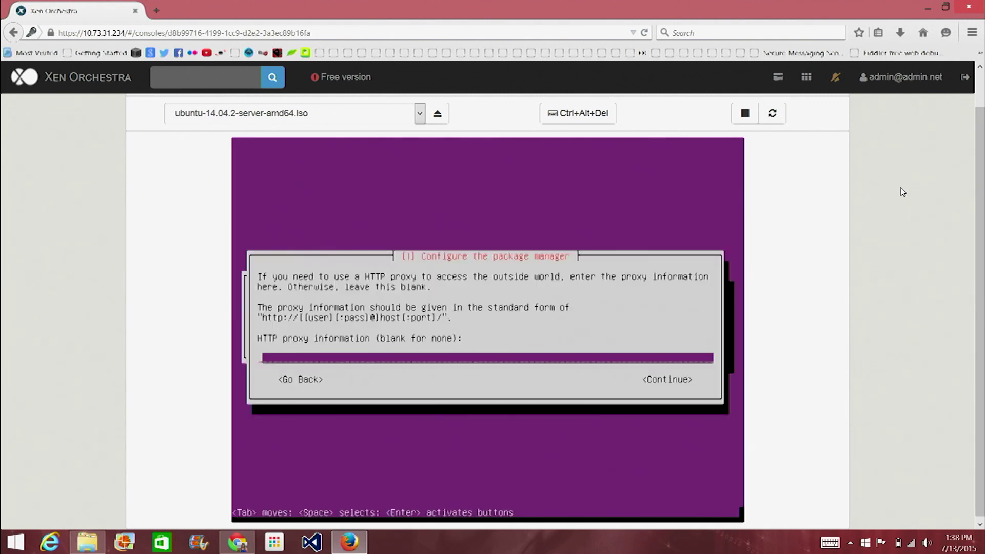
Skip the proxy, enable automatic security updates, install GRUB, and finish so the VM reboots.
key("Tab")
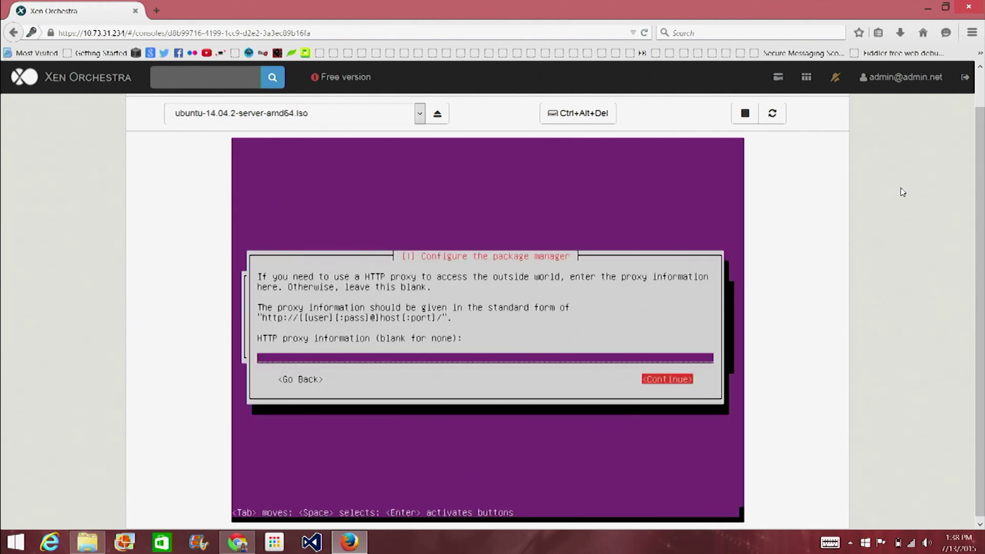
key("Return")
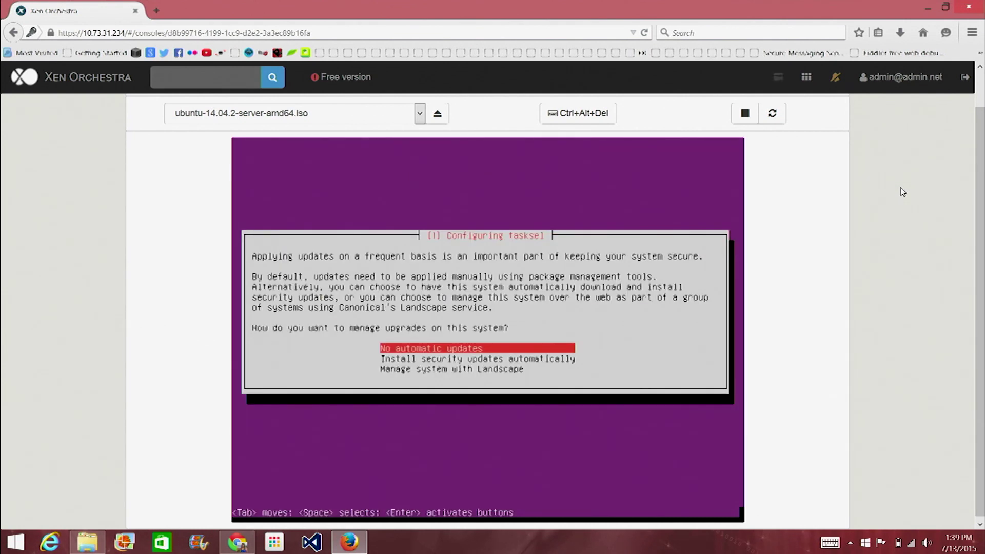
key("Down")
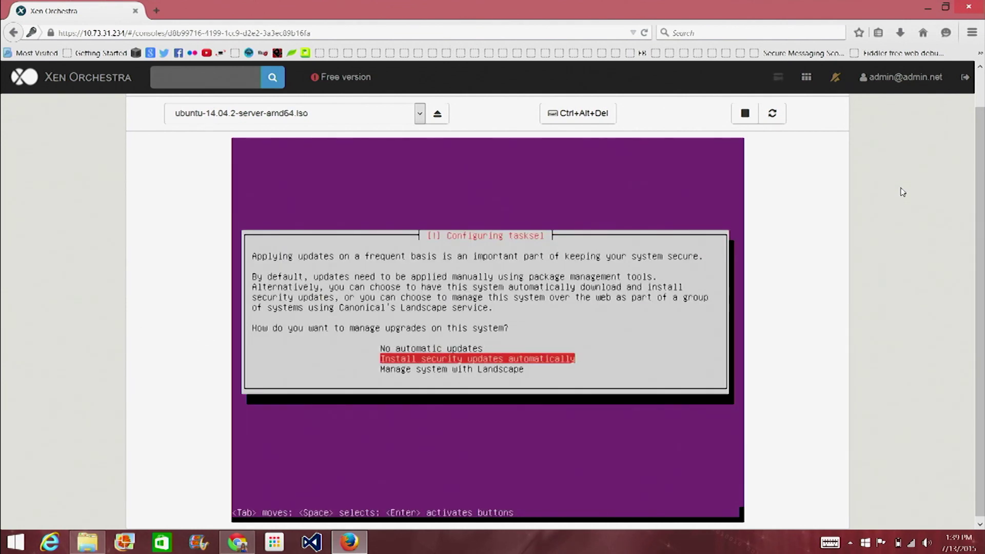
key("Return")
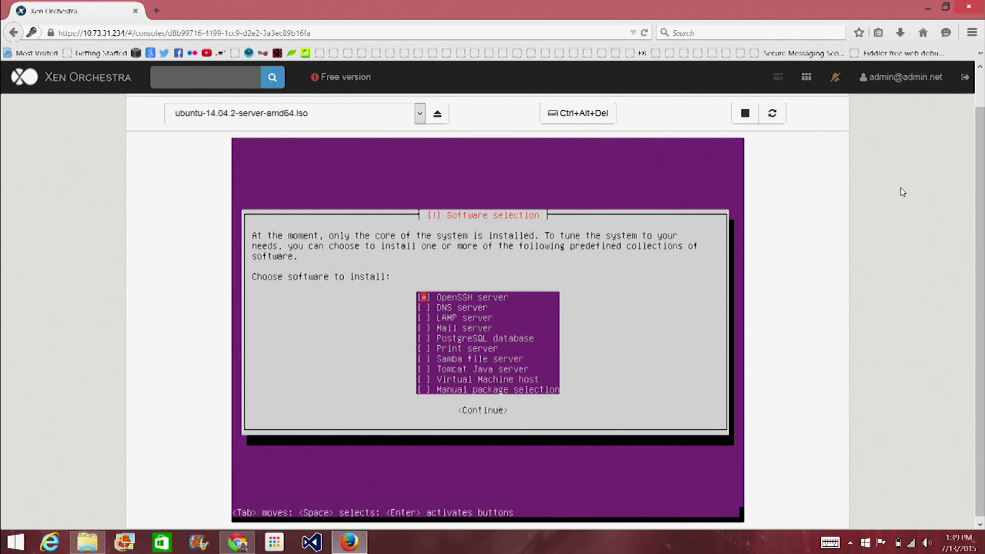
key("Down")
key("Down")
key("Down")
key("Down")
key("Down")
key("Down")
key("Down")
key("Down")
key("Down")
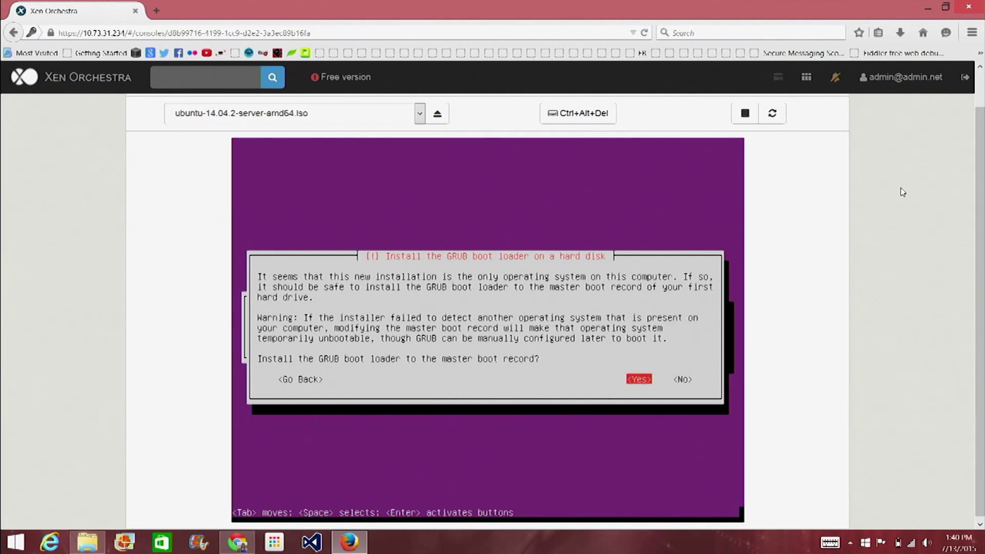
key("Return")
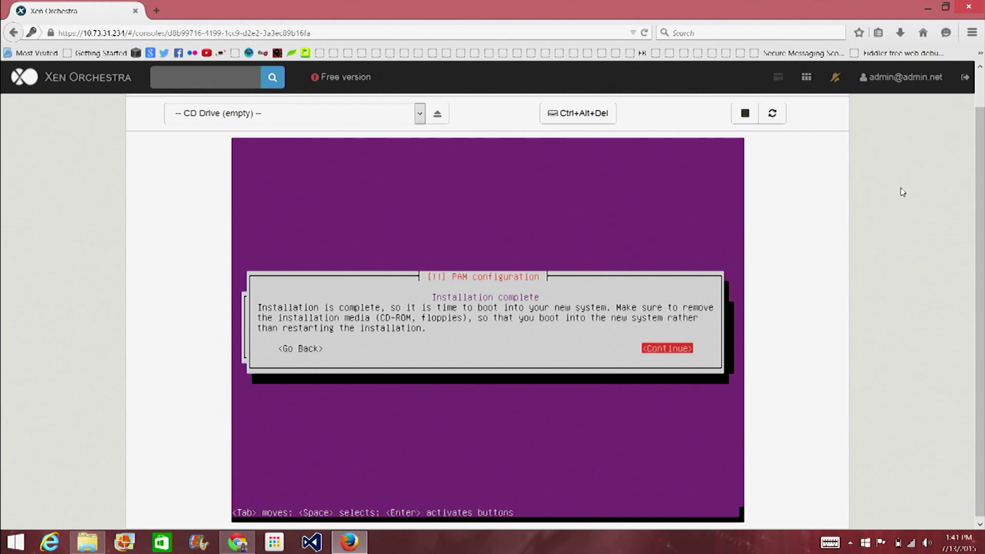
key("Return")
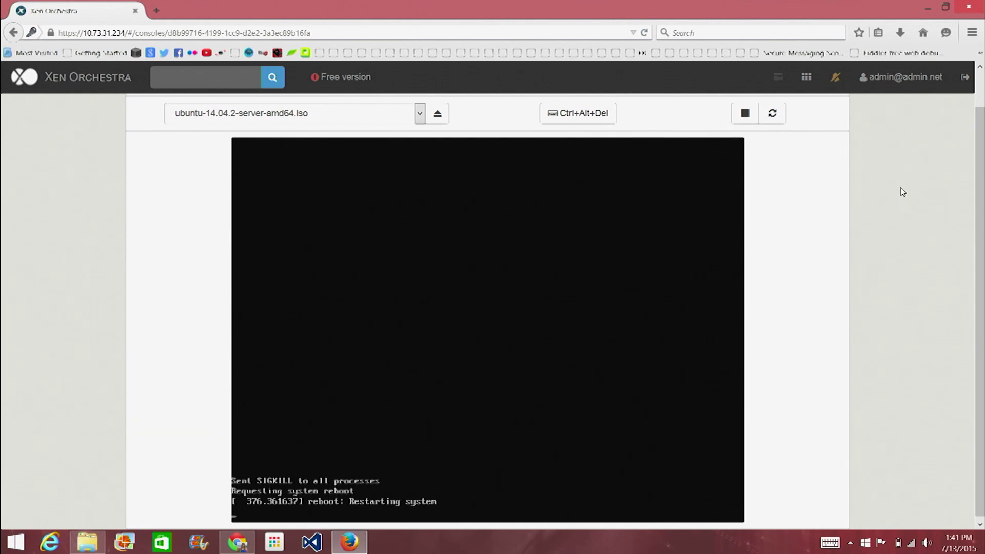
Log in as the new user and run ifconfig, showing eth0 at 10.73.31.240.
type("hak5")
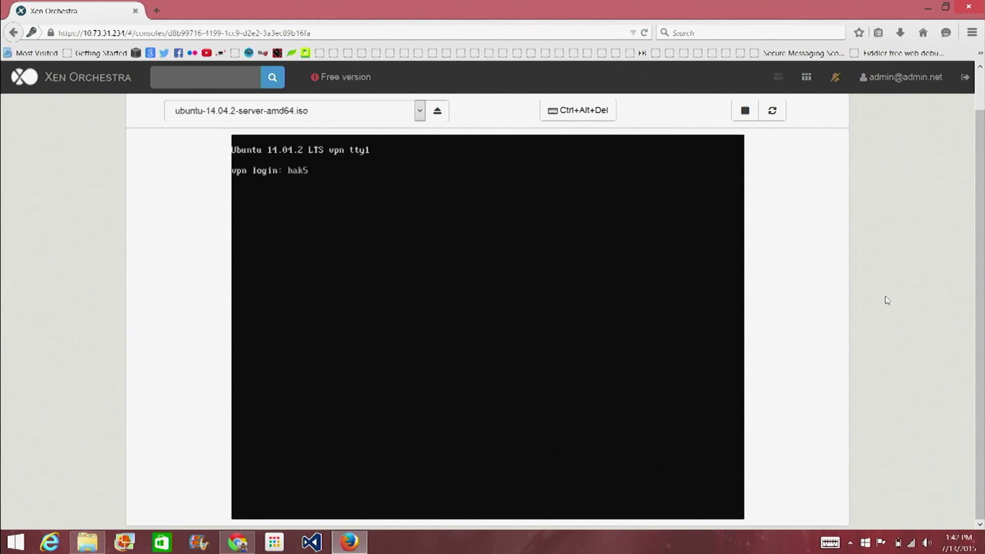
key("Return")
key("Return")
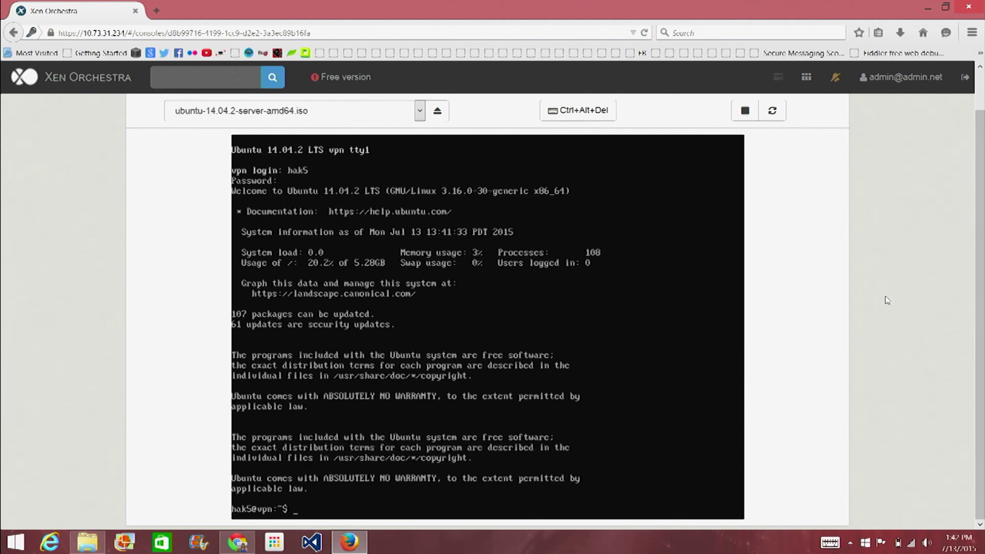
type("ifconfig")
key("Return")
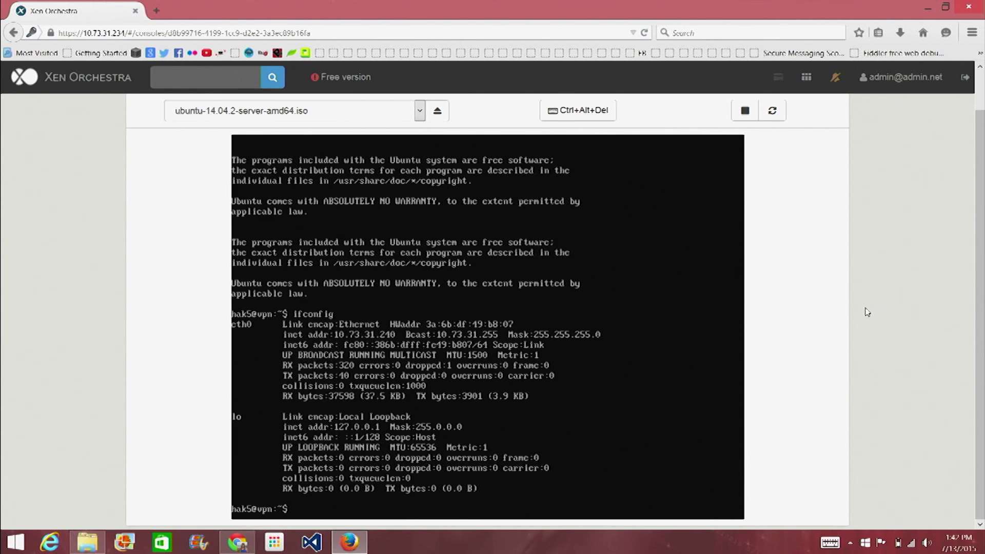
key("ctrl+plus")
key("ctrl+plus")
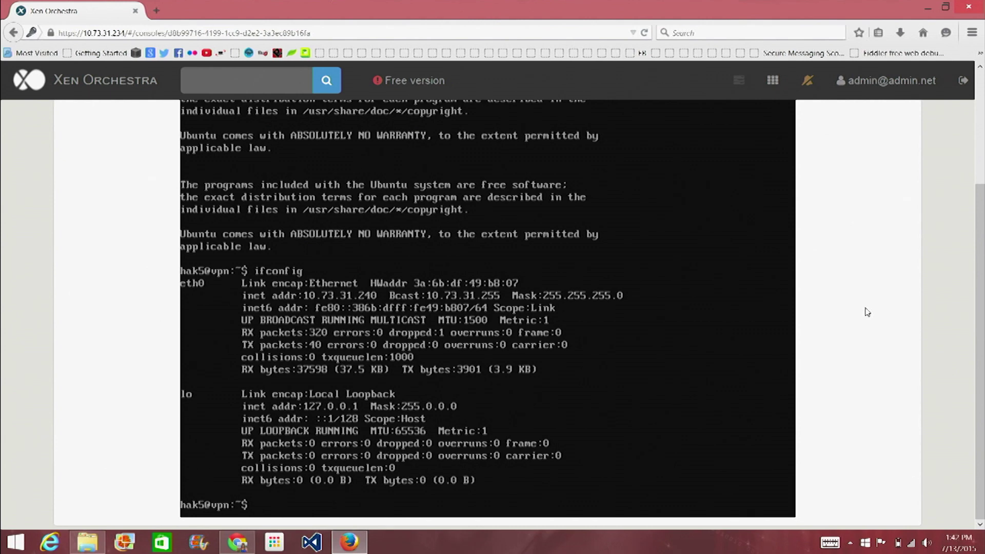
SSH into the vpn server at 10.73.31.240, trusting its host key.
type("h")
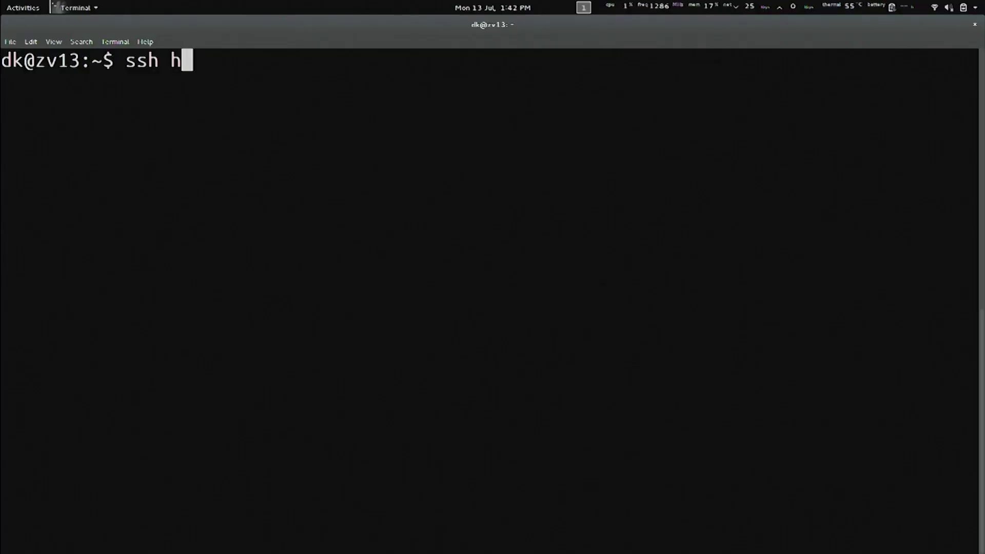
type("ak5@10.7")
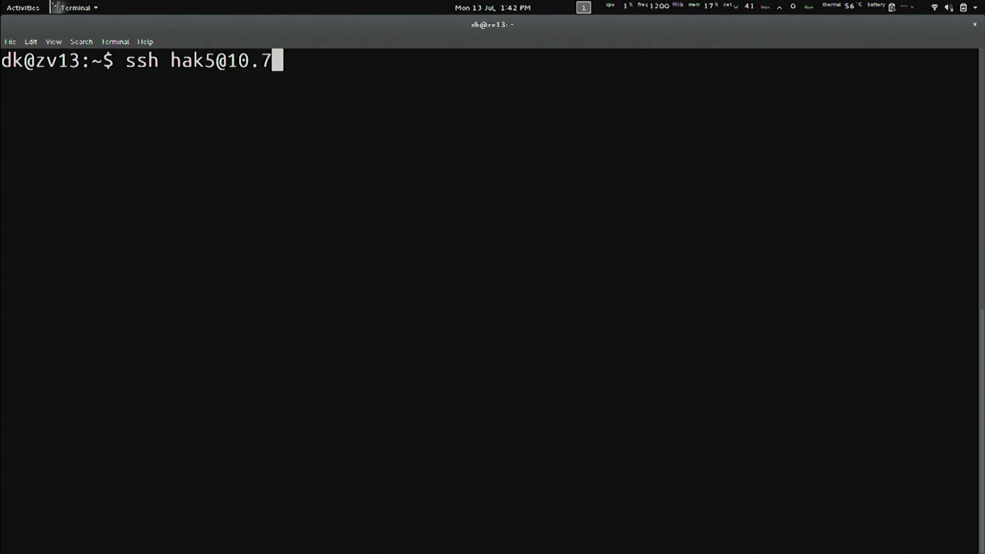
type("3.31.240")
key("Return")
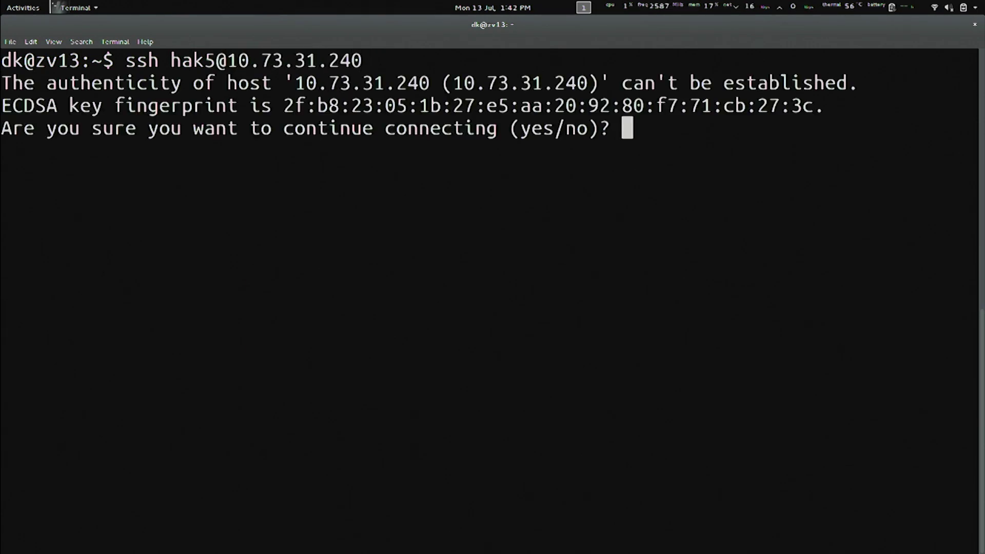
type("yes")
key("Return")
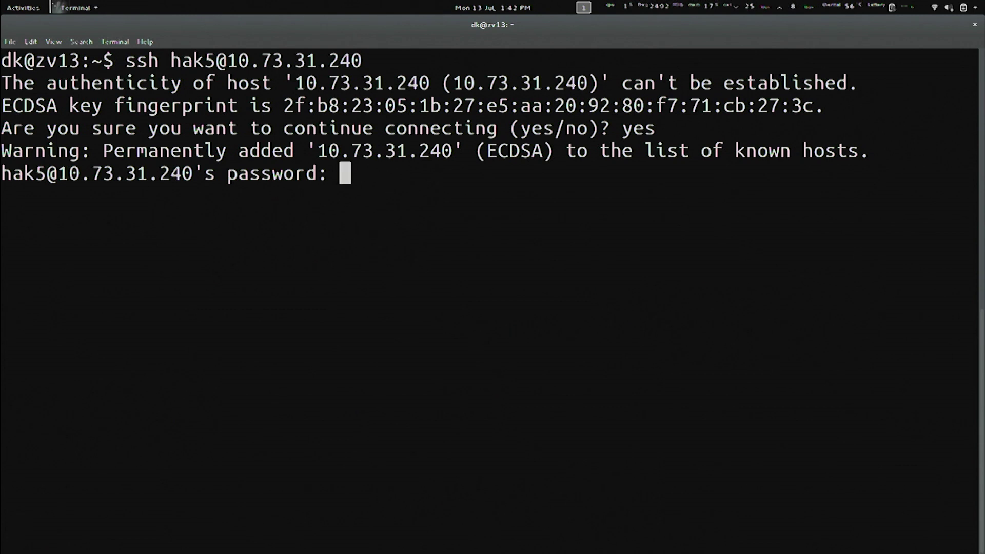
key("Return")
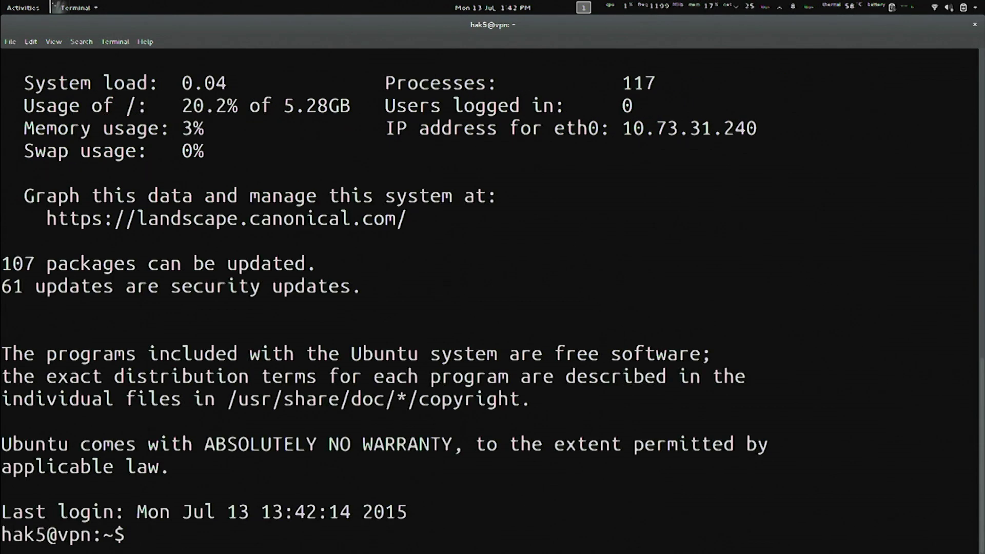
Run uname -a and highlight the x86_64 architecture in the kernel output.
key("ctrl+l")
key("Return")
key("Return")
key("Return")
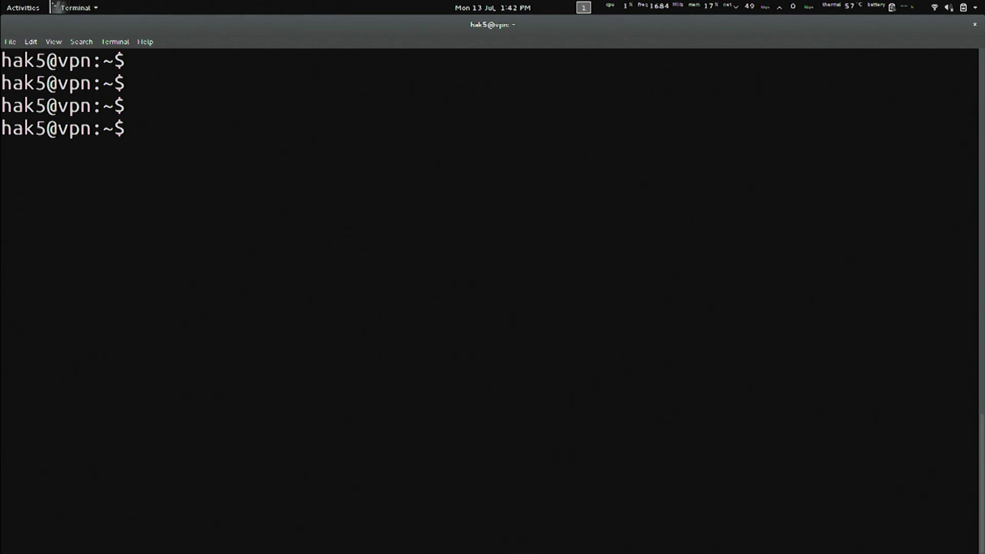
type("u")
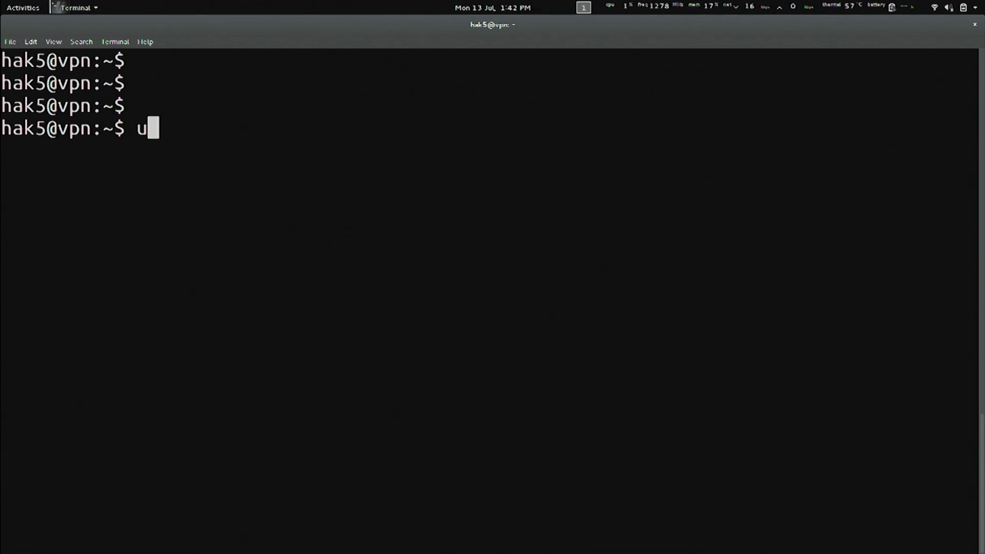
type("name -a")
key("Return")
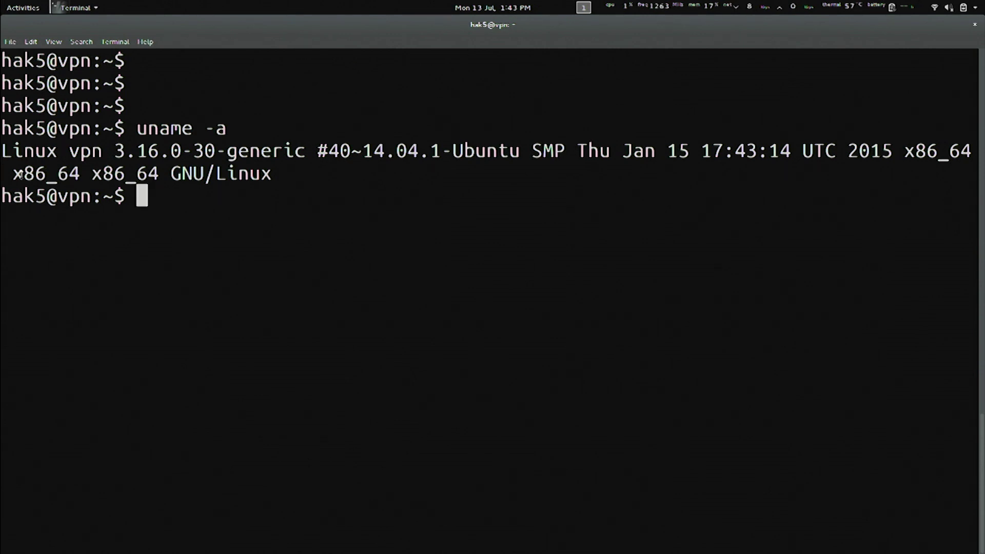
scroll(17, 175, "up", 1)
left_click_drag(21, 174, 112, 175)
left_click_drag(47, 196, 82, 196)
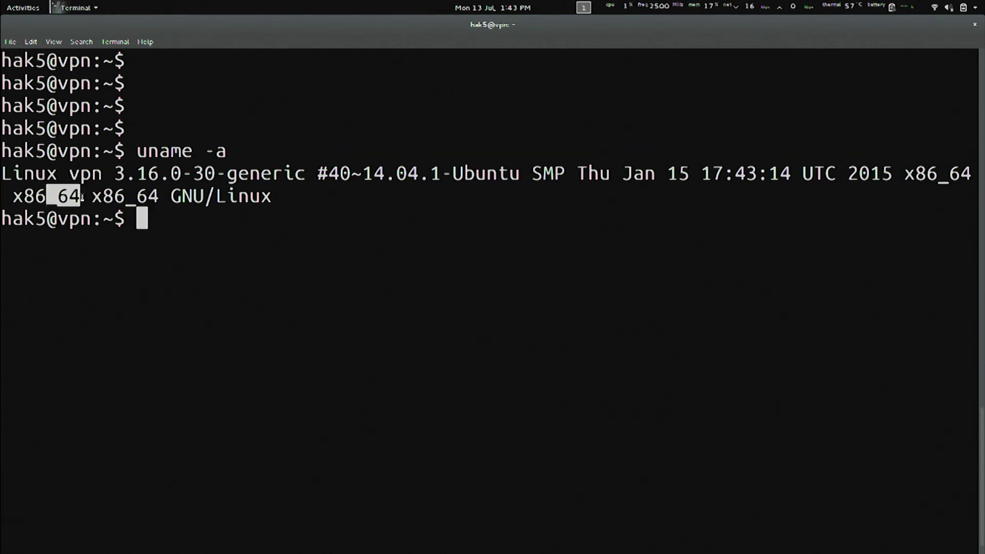
left_click(272, 235)
key("alt+Tab")
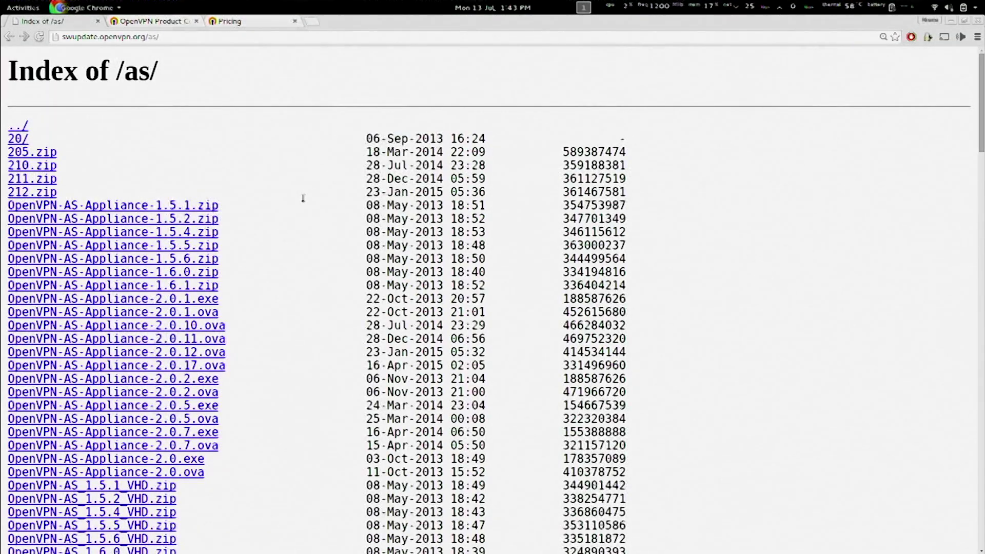
Scroll the /as/ index and highlight the CentOS6 and Ubuntu12 openvpn-as package rows.
scroll(304, 201, "down", 8)
scroll(367, 280, "down", 2)
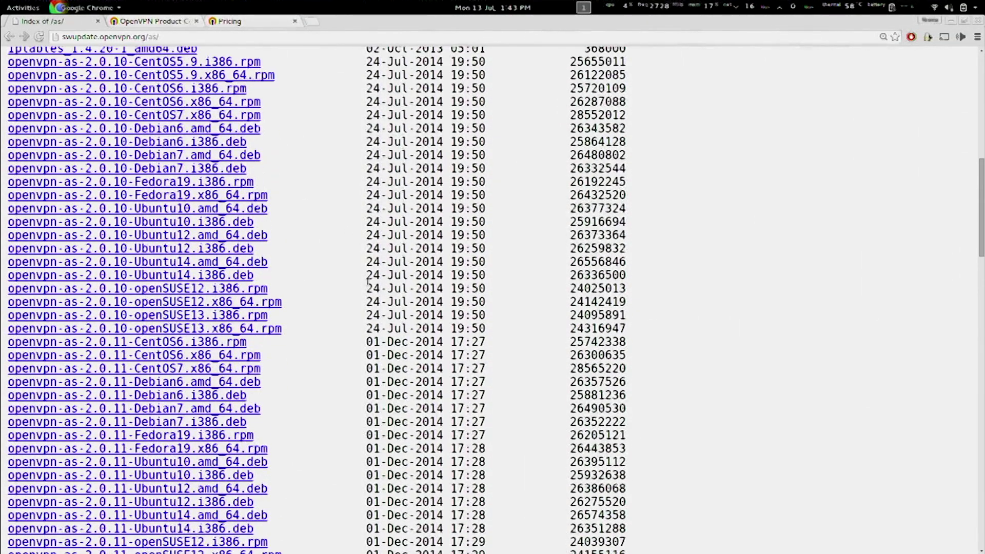
left_click_drag(260, 343, 183, 343)
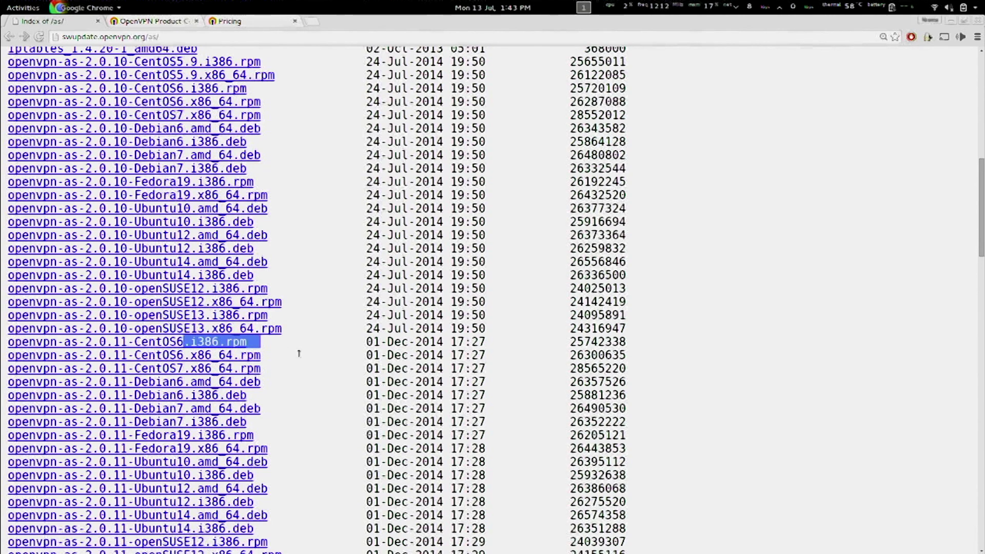
left_click_drag(297, 354, 202, 356)
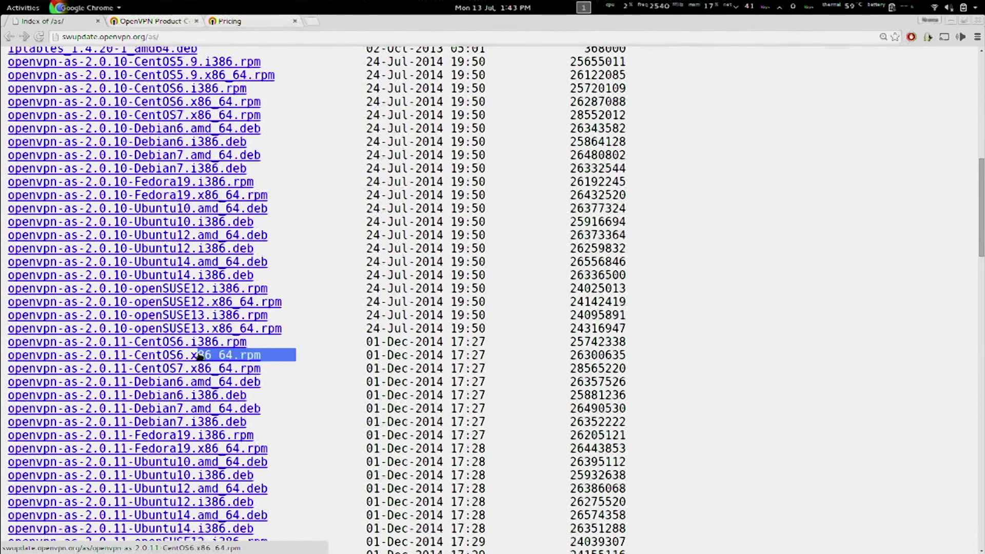
left_click_drag(302, 248, 154, 238)
left_click(403, 160)
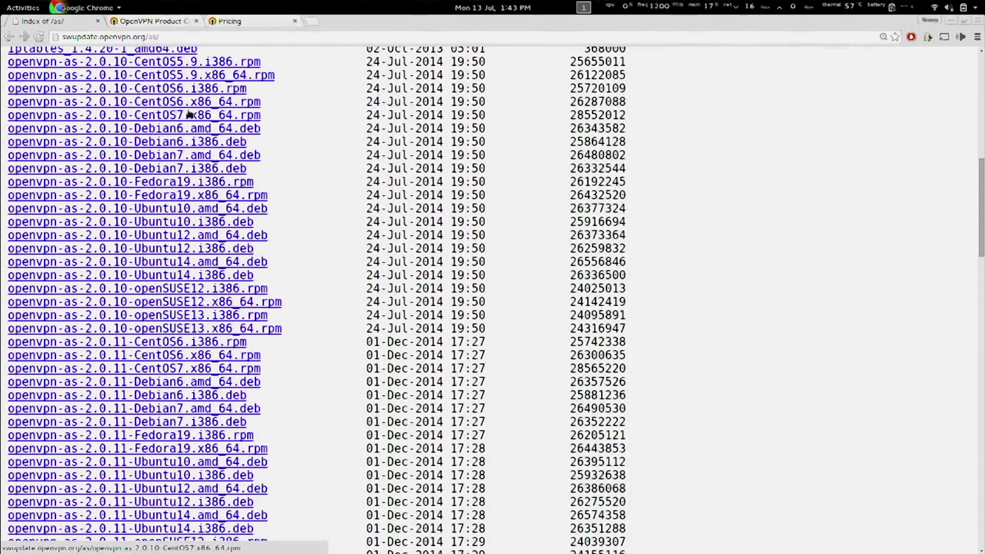
scroll(391, 233, "up", 2)
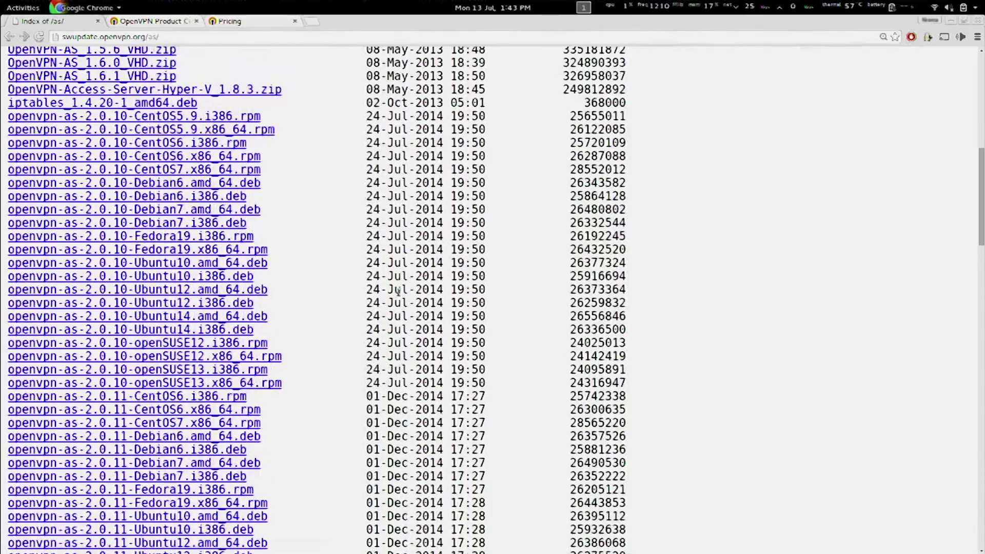
scroll(399, 291, "down", 3)
key("alt+Tab")
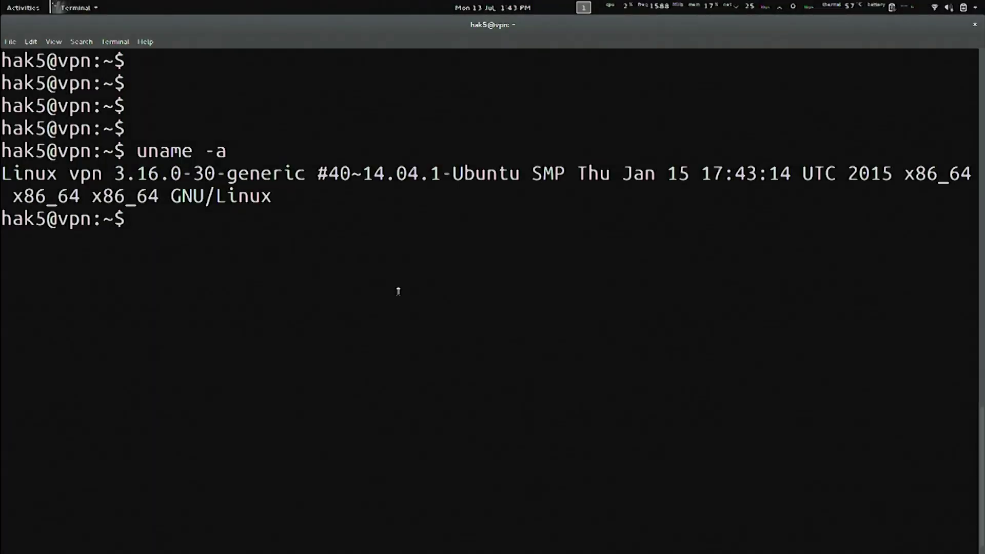
Download openvpn-as-2.0.10-Ubuntu14.amd_64.deb with wget, correcting the host to swupdate.openvpn.org.
type("wget ")
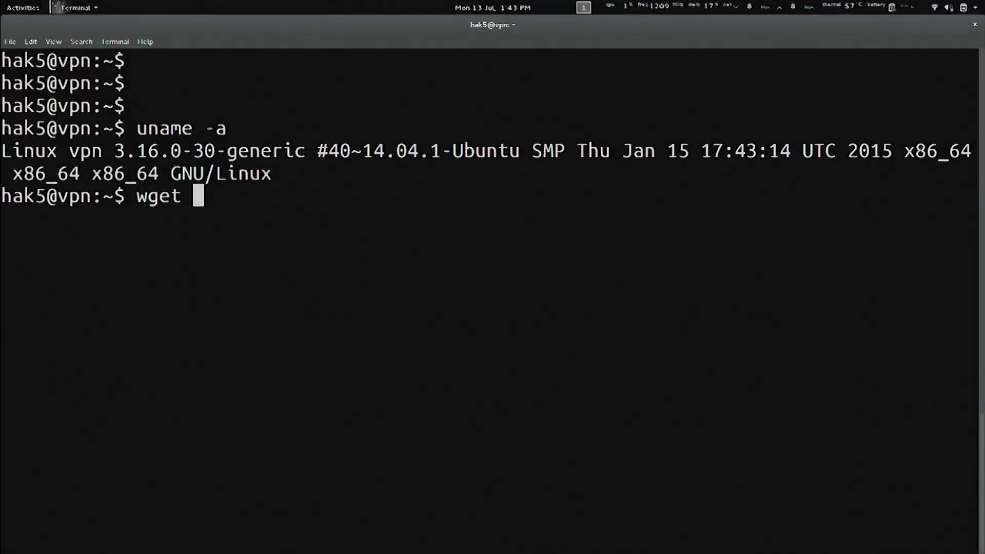
type("http://swi[date.openvpn.org/as/openvpn-as")
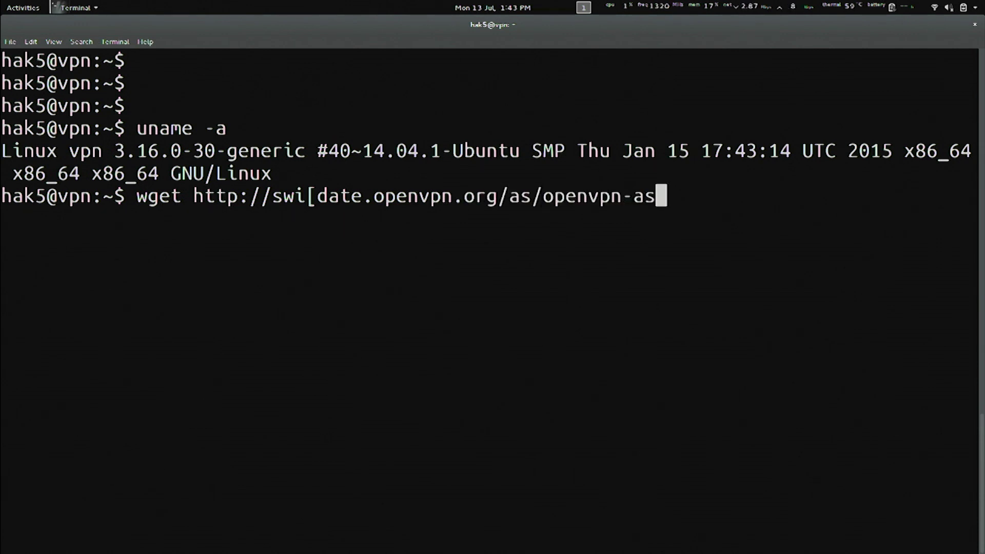
type("-2.0.10-Ubuntu14.amd_64")
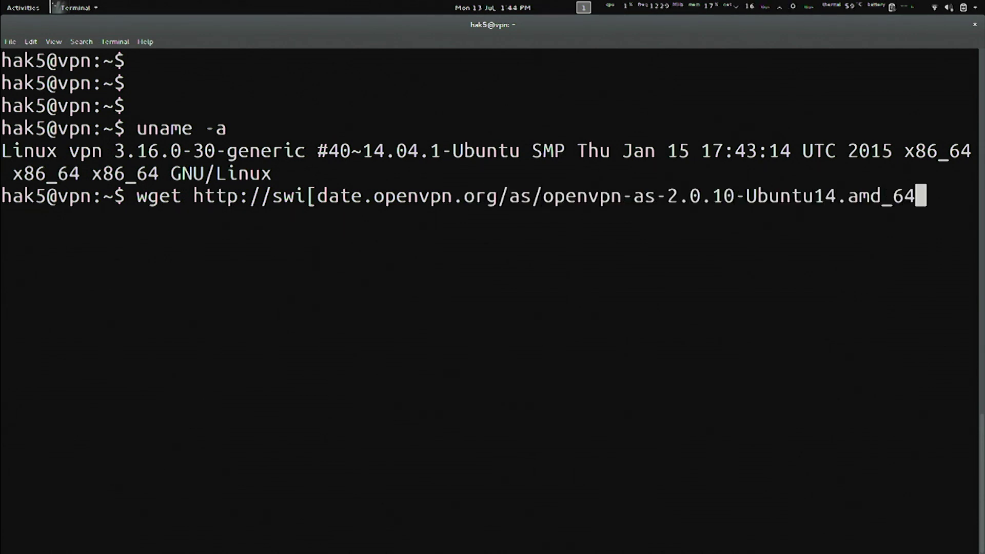
key("Left")
key("Left")
key("Left")
key("Left")
key("Left")
key("Left")
key("Left")
key("Left")
key("Left")
key("Left")
key("Left")
key("Left")
key("Left")
key("Left")
key("Left")
key("Left")
key("Left")
key("Left")
key("Left")
key("Left")
key("Left")
key("Left")
key("Left")
key("Left")
key("Left")
key("Left")
key("Left")
key("Left")
key("Left")
key("Left")
key("Left")
key("Left")
key("Left")
key("Left")
key("Left")
key("Left")
key("Left")
key("Left")
key("Left")
key("BackSpace")
type("up")
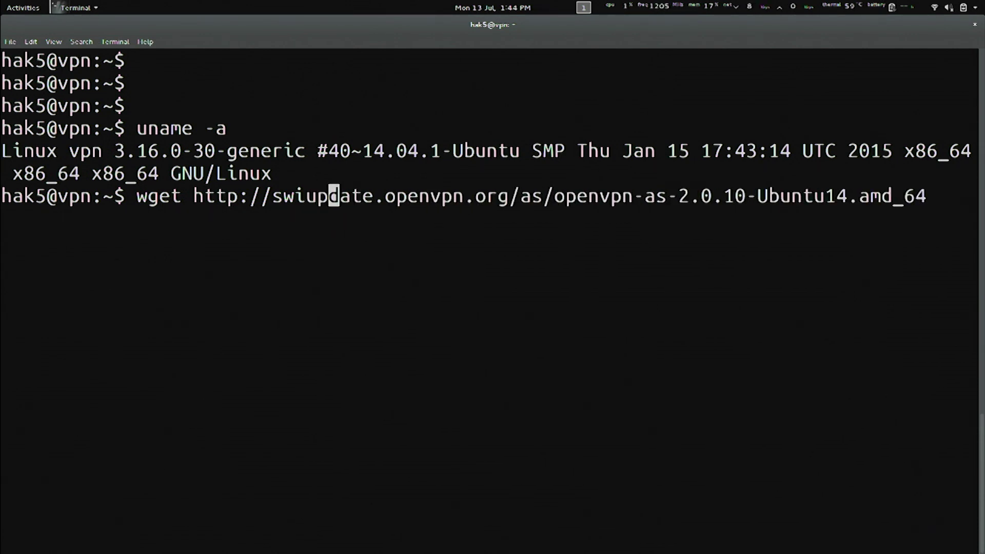
key("Right")
key("Left")
key("Left")
key("Left")
key("BackSpace")
key("End")
type(".deb")
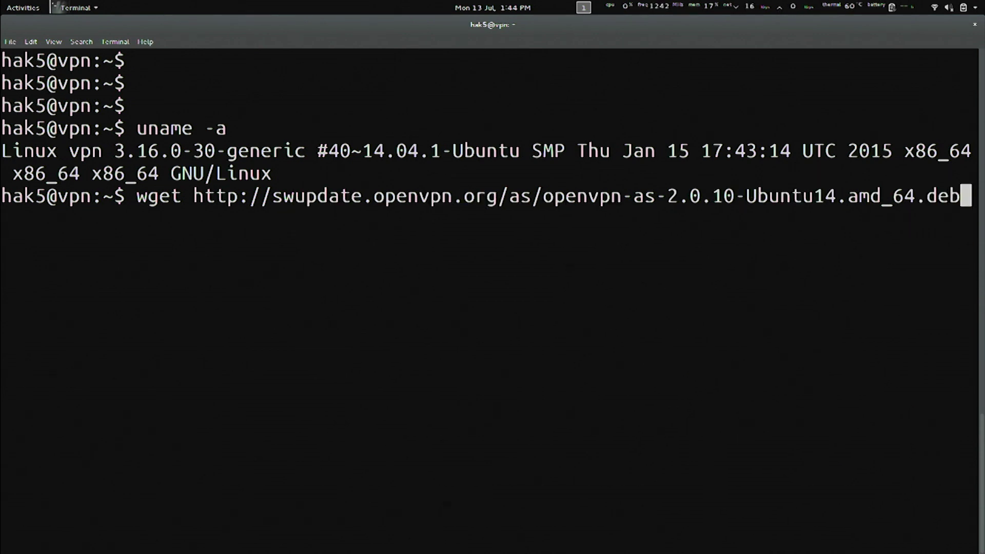
key("Return")
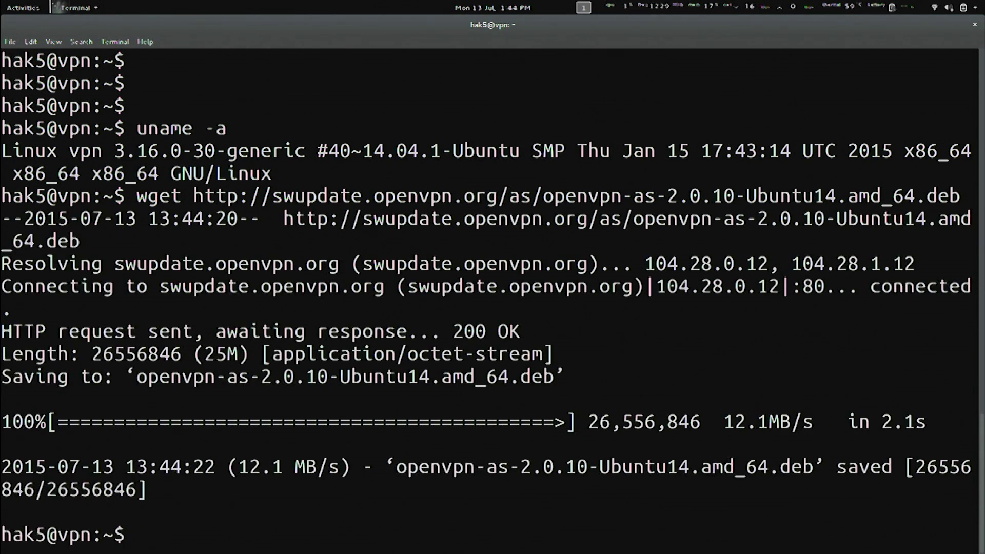
Run ls -a and ls -la to confirm the .deb file is in the home folder.
key("ctrl+l")
key("Return")
key("Return")
type("ls -a")
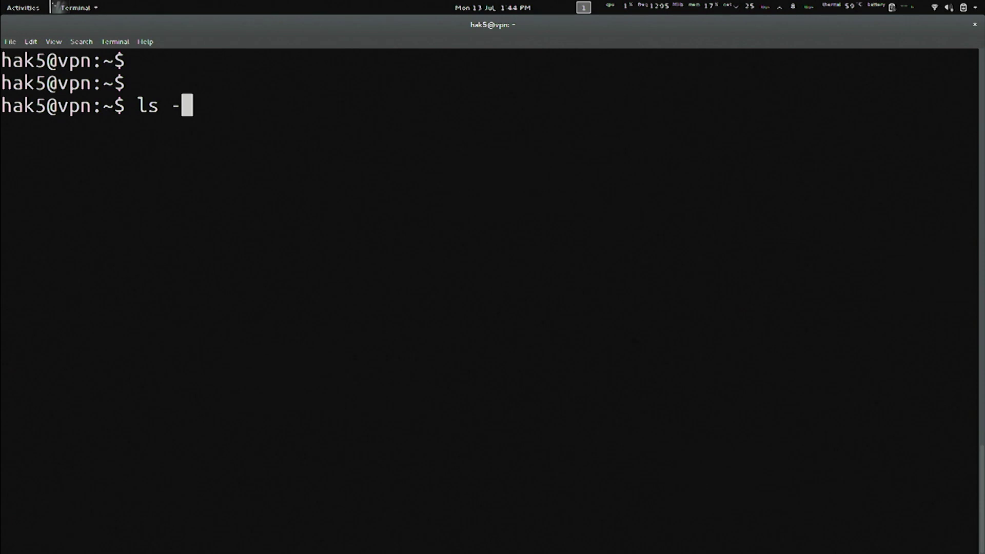
key("Return")
type("ls -la")
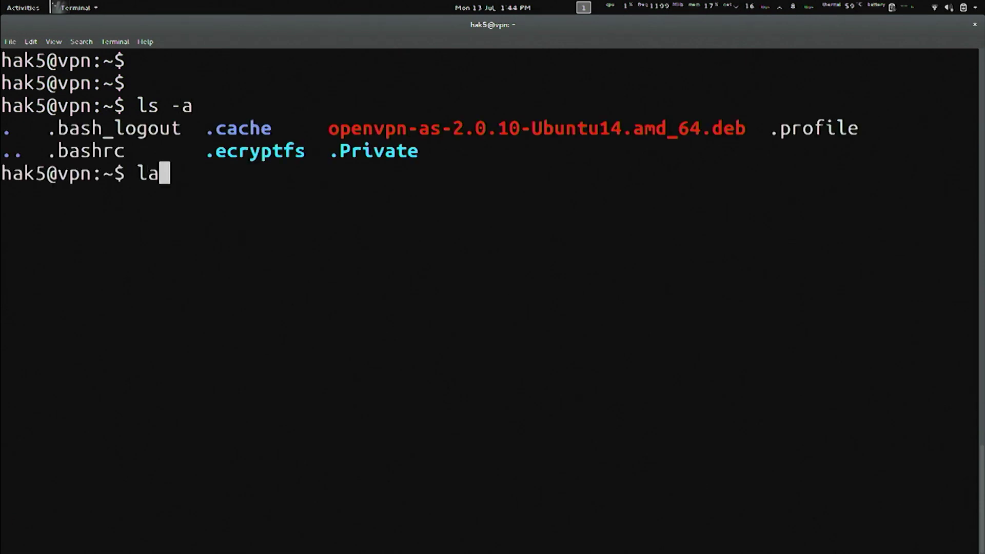
key("Return")
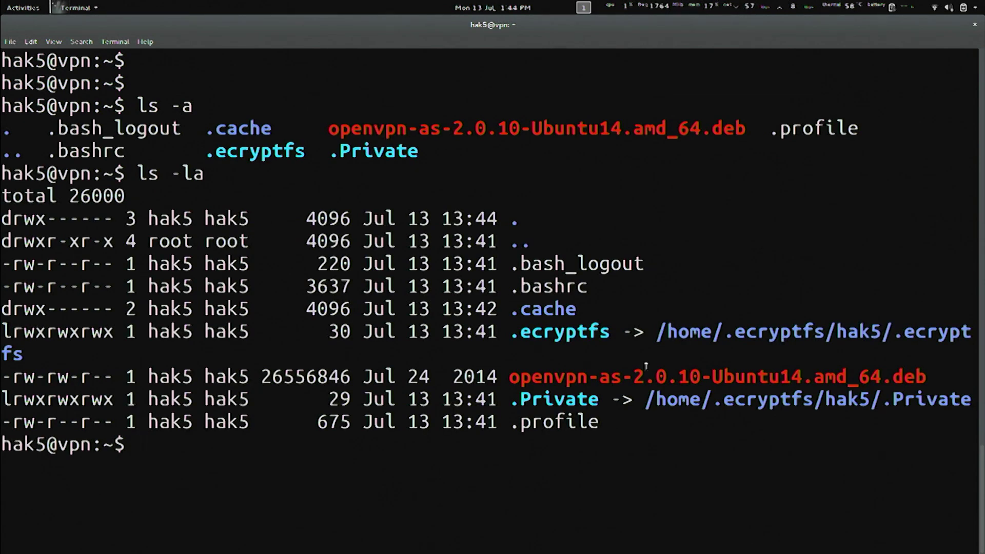
left_click_drag(517, 380, 973, 381)
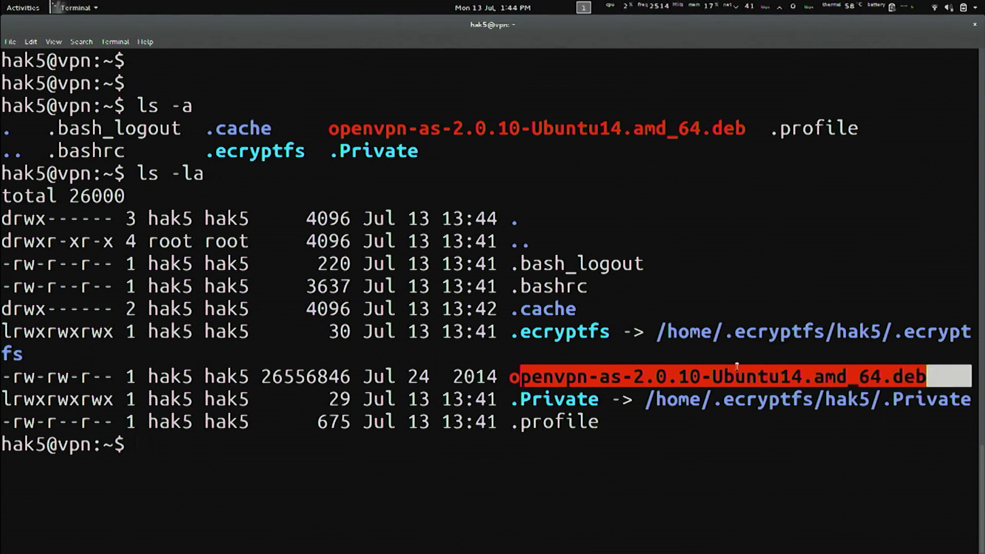
left_click(717, 353)
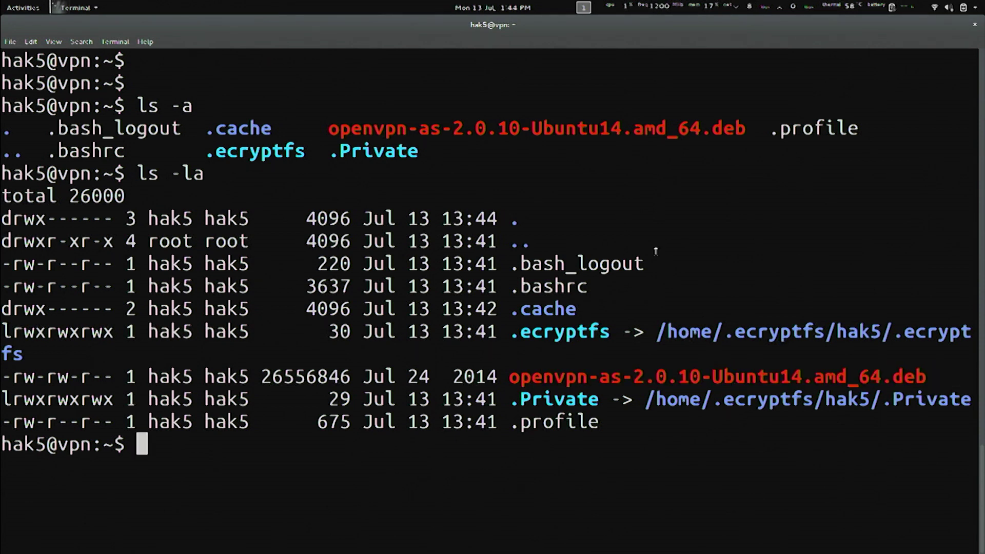
Install the OpenVPN Access Server package with sudo dpkg -i and highlight its 'passwd openvpn' instruction.
type("dpkg ")
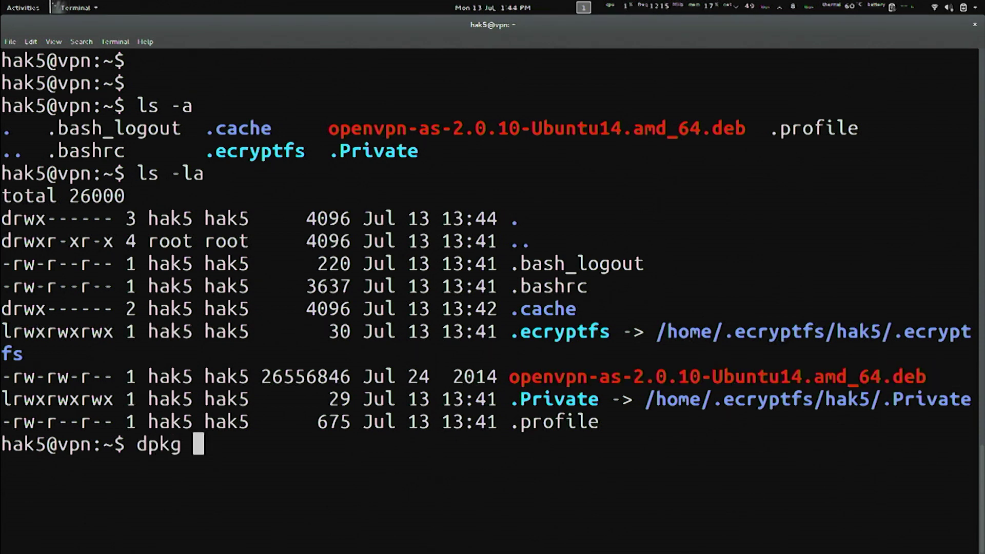
type("-i ope")
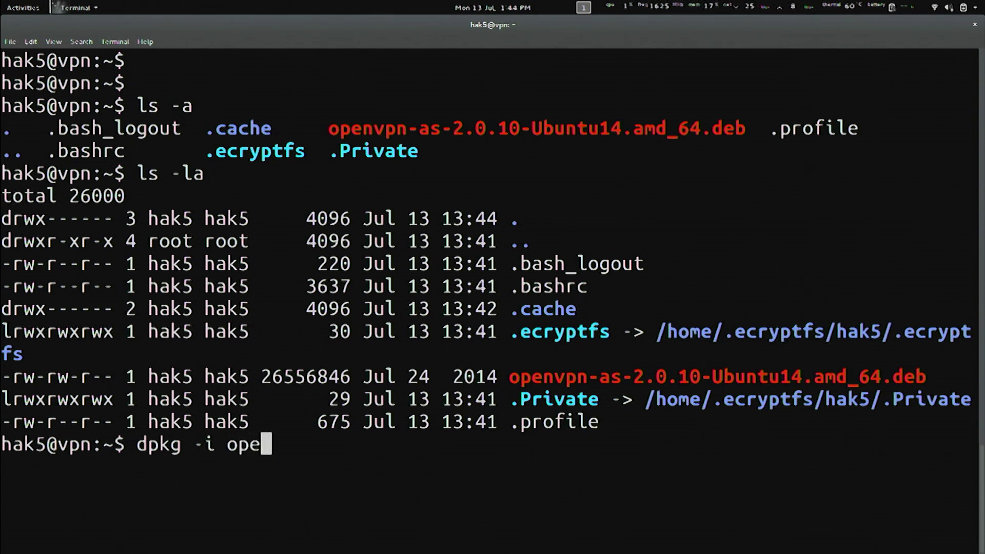
key("Tab")
key("Return")
key("Up")
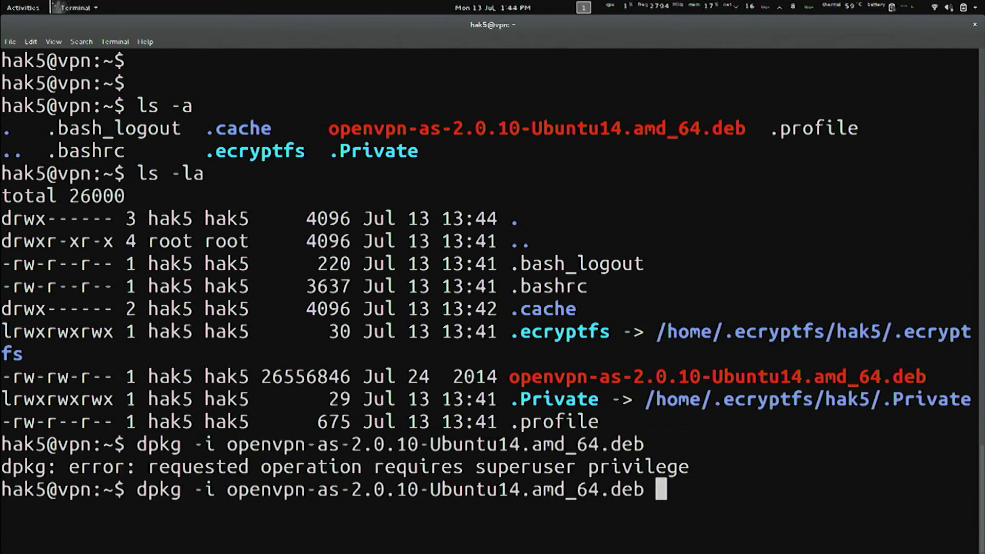
key("ctrl+a")
type("sudo")
key("Return")
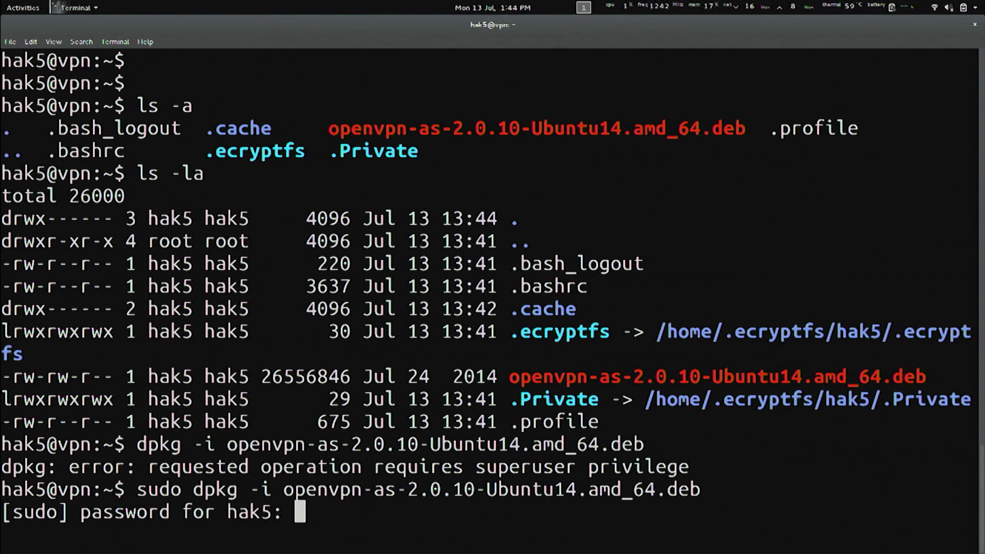
key("Return")
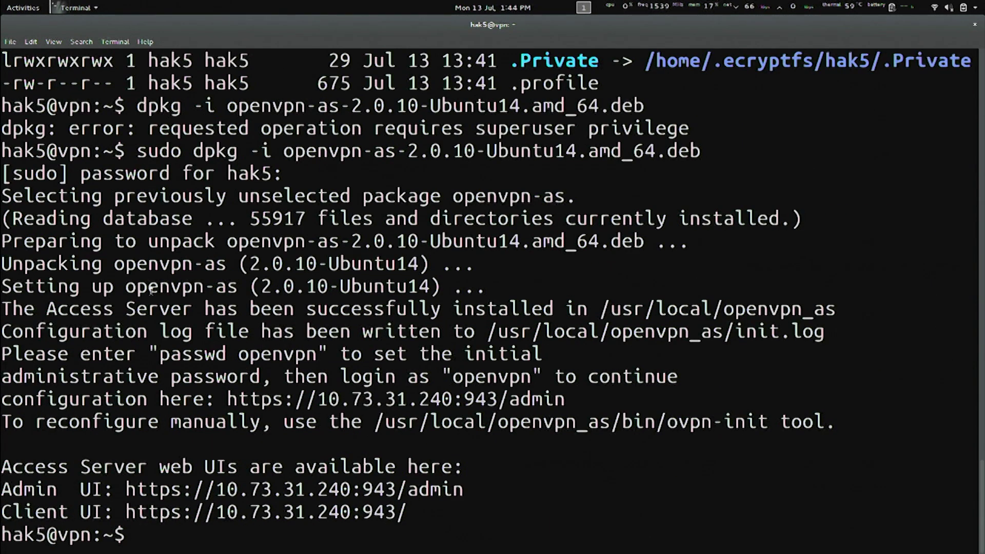
left_click_drag(159, 355, 311, 356)
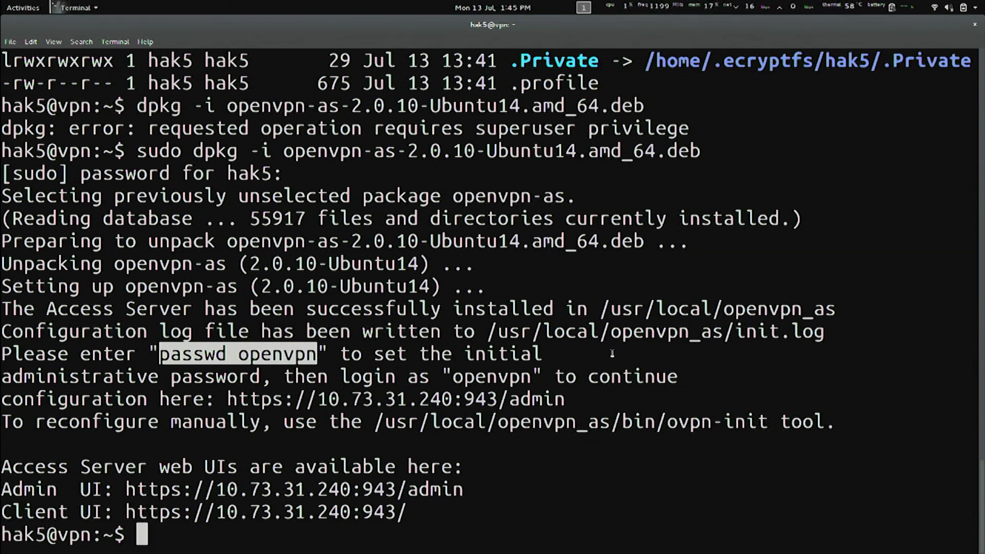
left_click(612, 353)
Clear the terminal and set a new password for the openvpn account with sudo passwd openvpn.
key("ctrl+l")
key("Return")
key("Return")
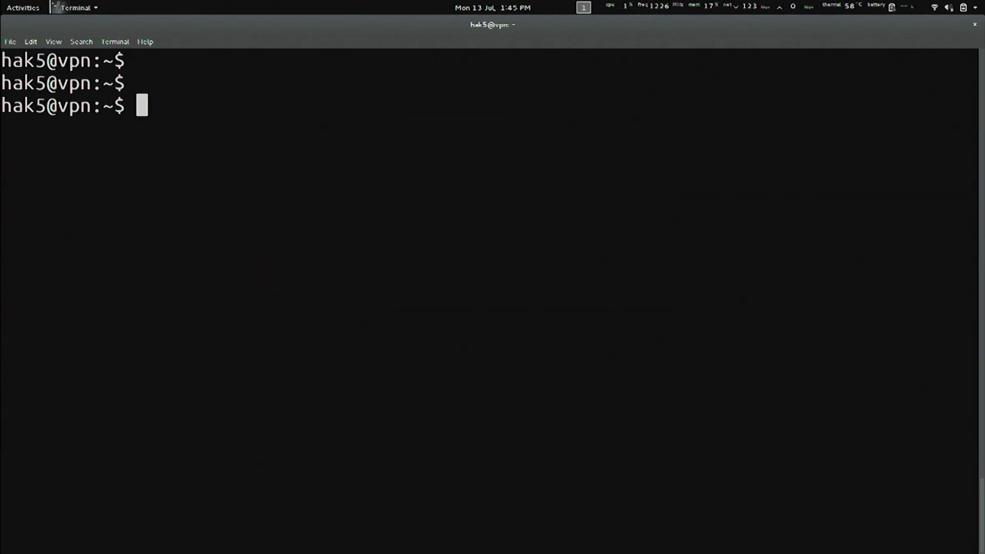
type("sudo pass")
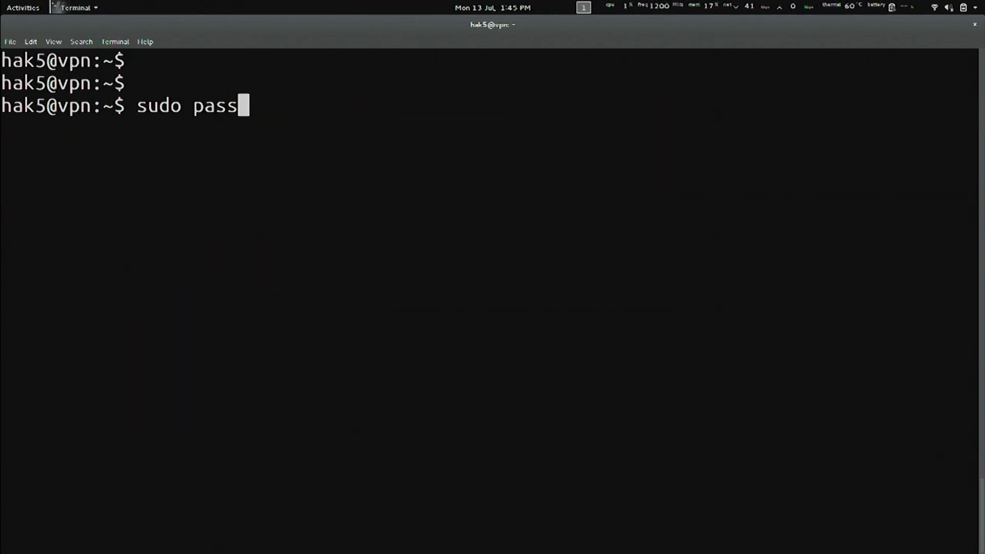
type("wd openvpn")
key("Return")
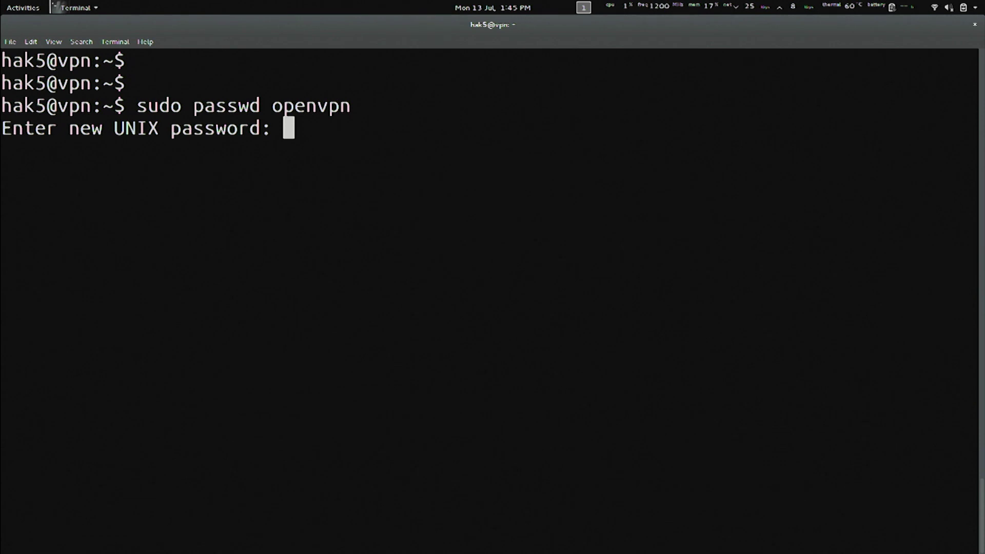
key("Return")
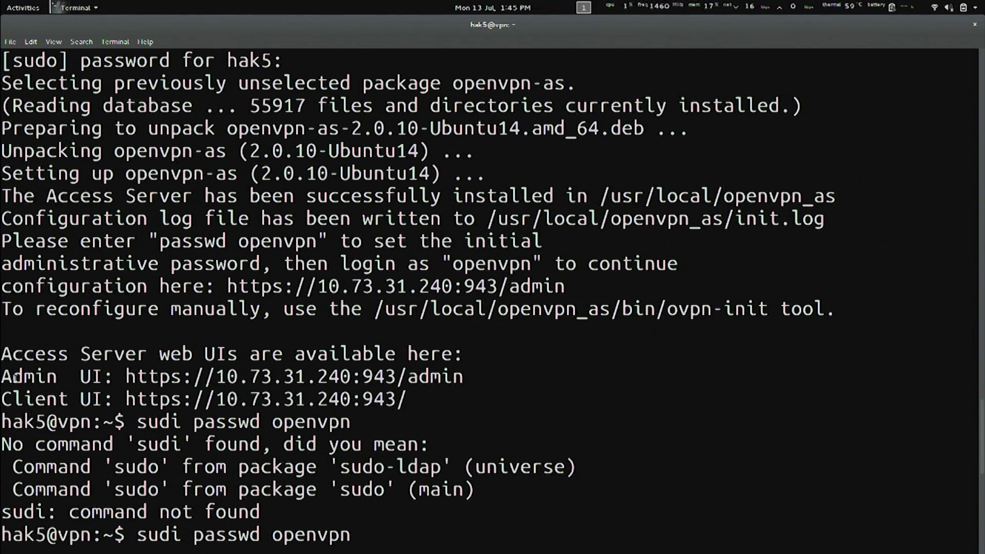
Select the Admin UI and Client UI address lines, finishing with the Admin UI URL.
left_click_drag(2, 377, 497, 370)
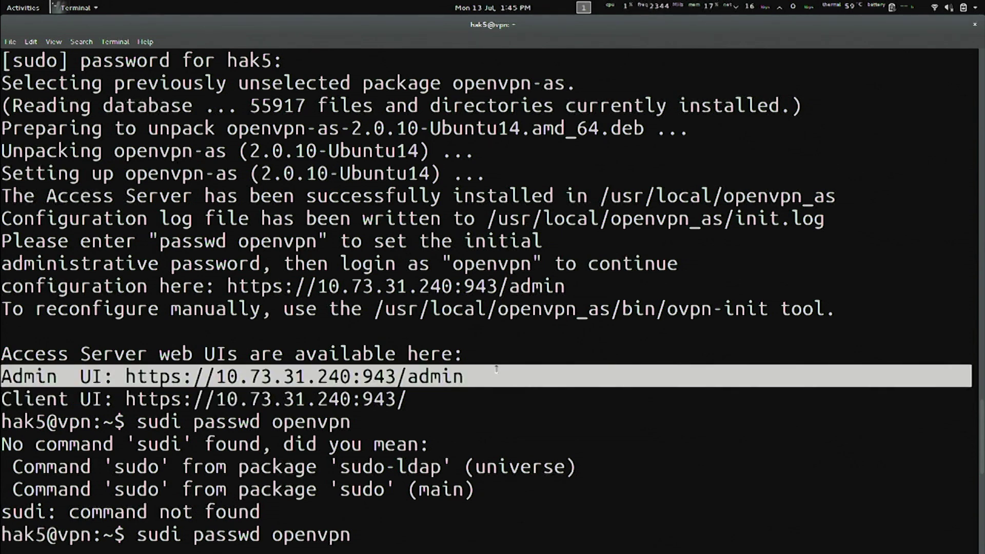
left_click_drag(2, 399, 421, 398)
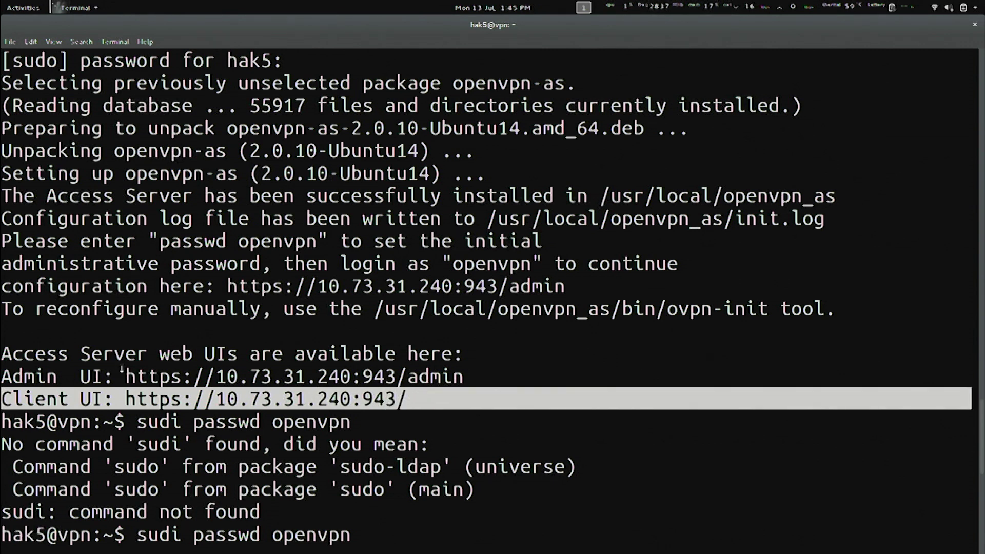
left_click(143, 378)
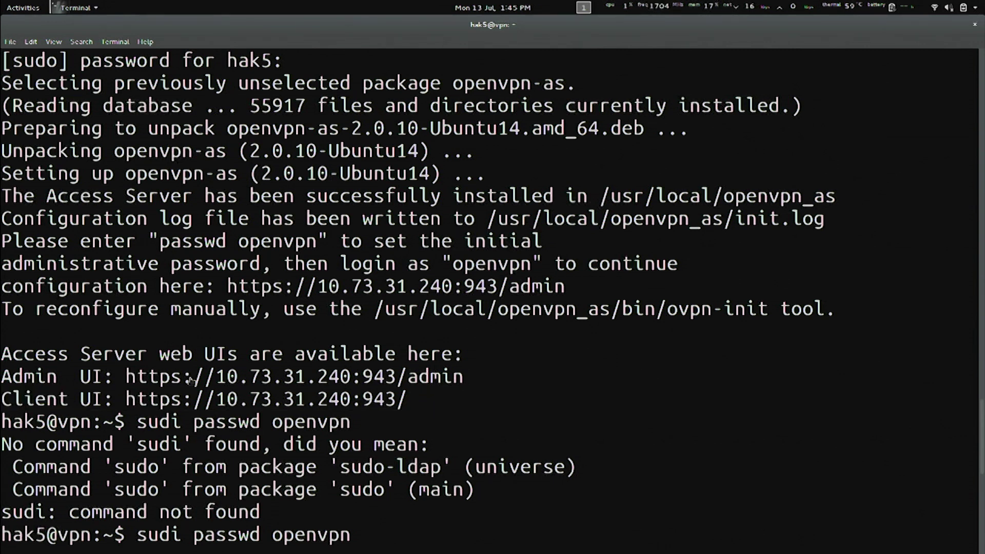
left_click_drag(125, 378, 457, 379)
key("ctrl+c")
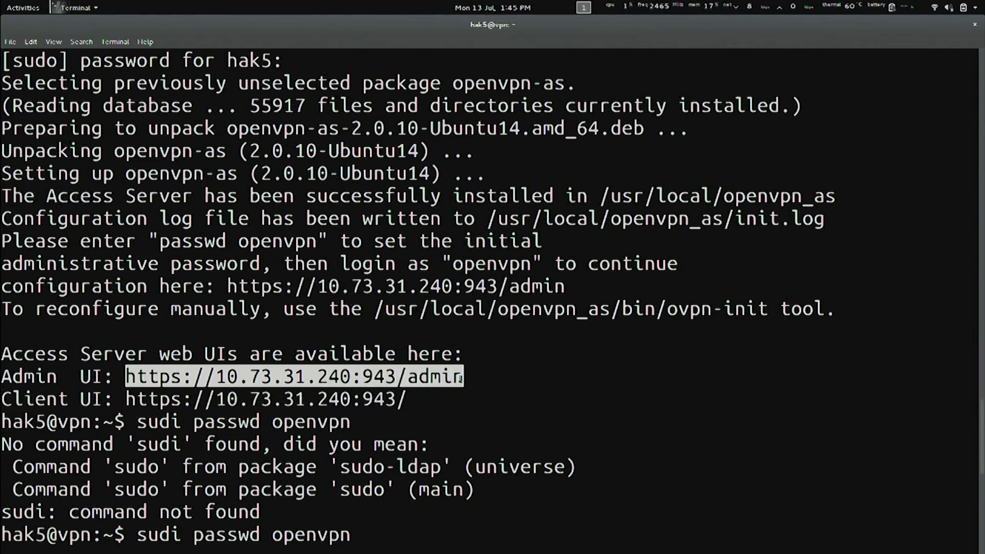
Load the copied Admin UI URL in a new Chrome tab and proceed past the certificate warning.
key("alt+Tab")
key("alt+Tab")
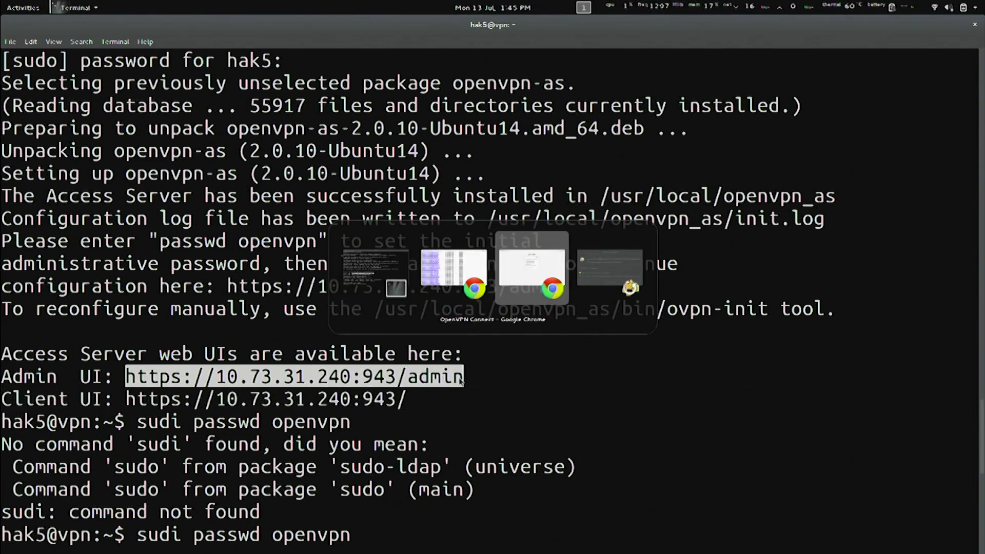
key("ctrl+t")
key("ctrl+v")
key("Return")
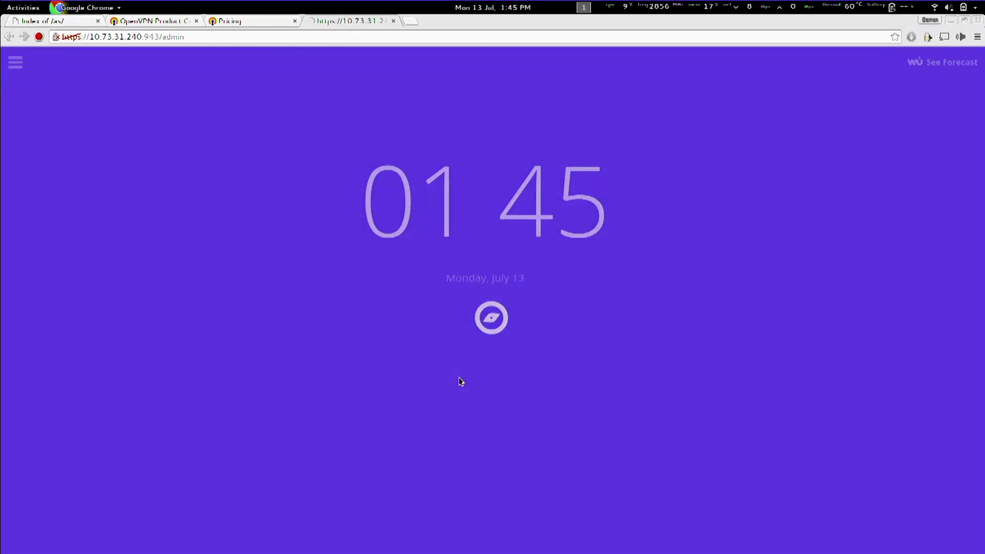
key("ctrl+plus")
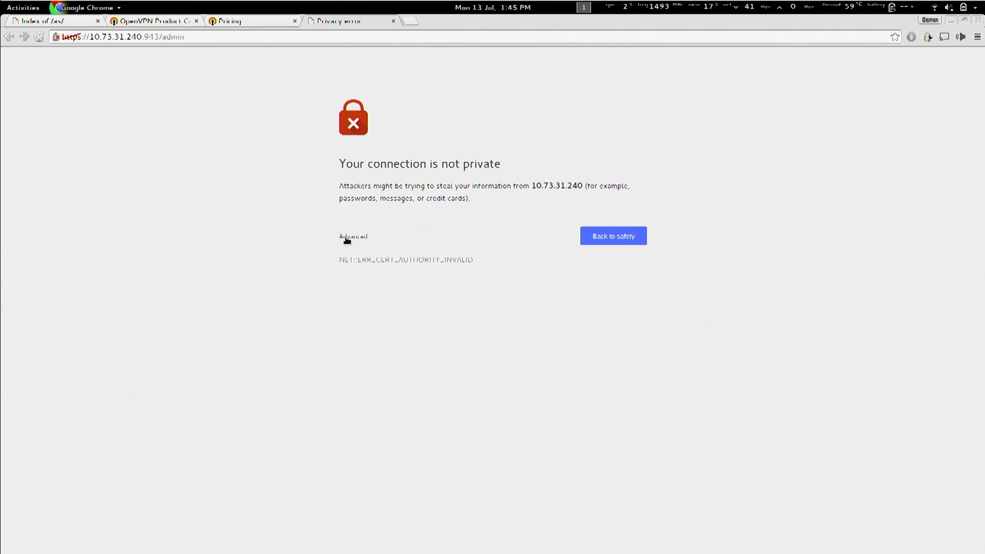
left_click(342, 237)
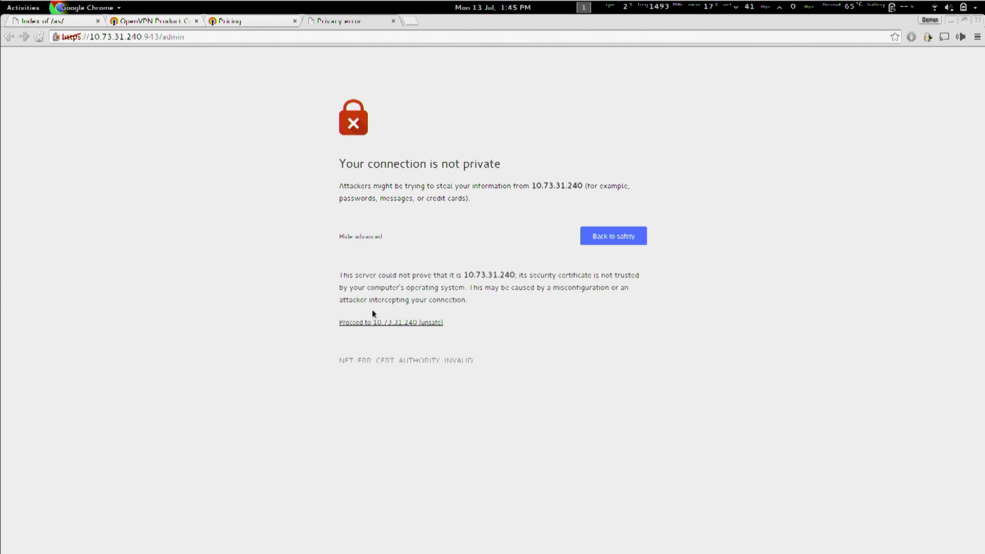
left_click(414, 324)
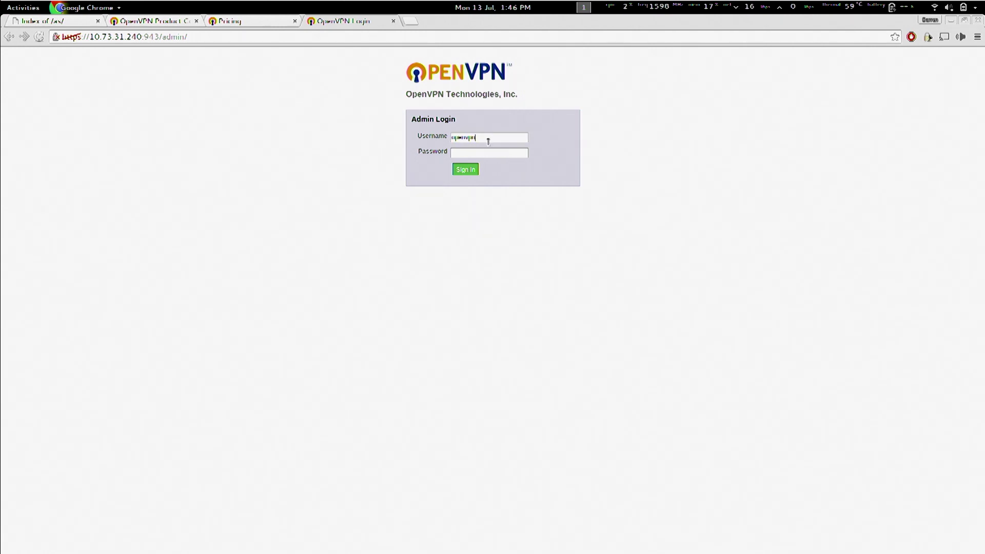
Sign in as openvpn with its password and agree to the licence agreement.
key("Tab")
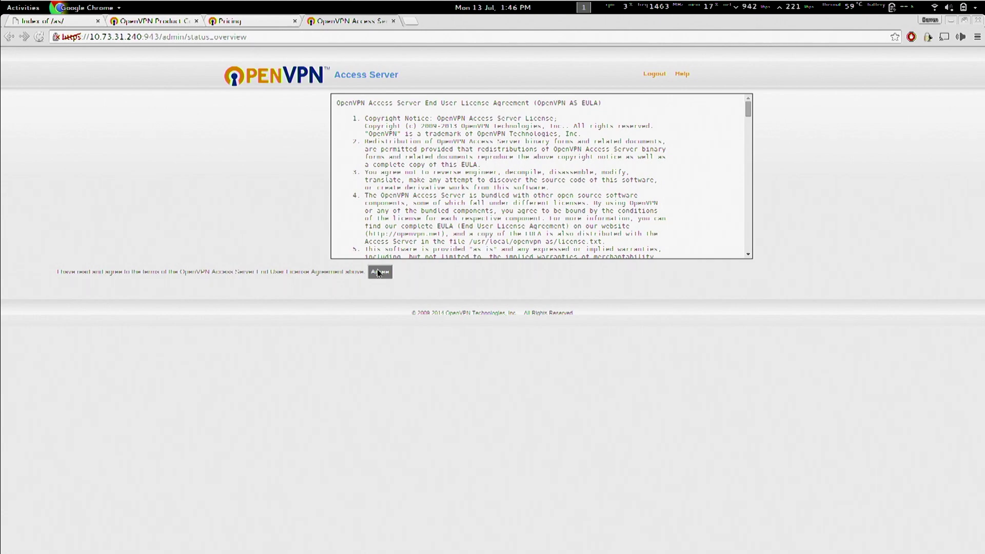
left_click(380, 272)
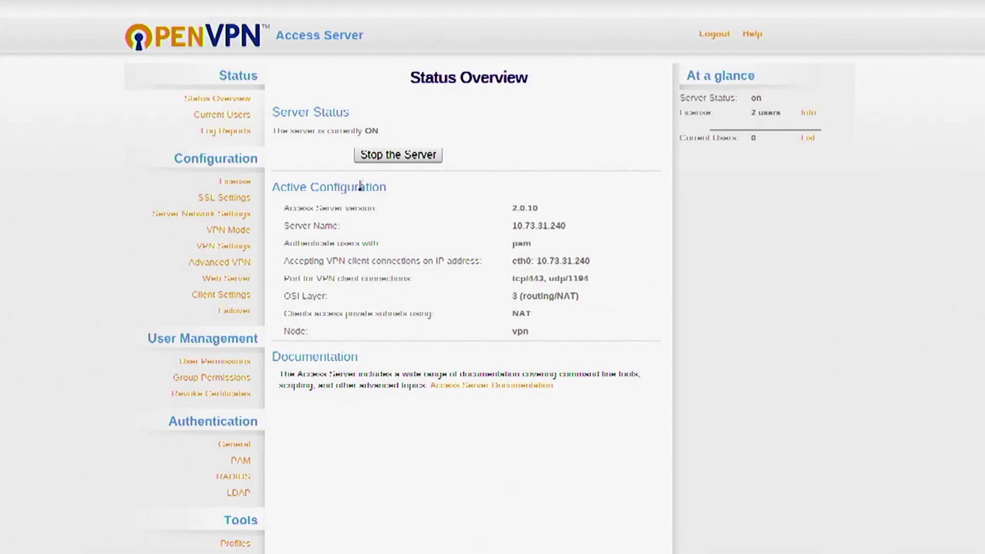
Change general user authentication from PAM to Local, save it, and update the running server.
left_click(239, 445)
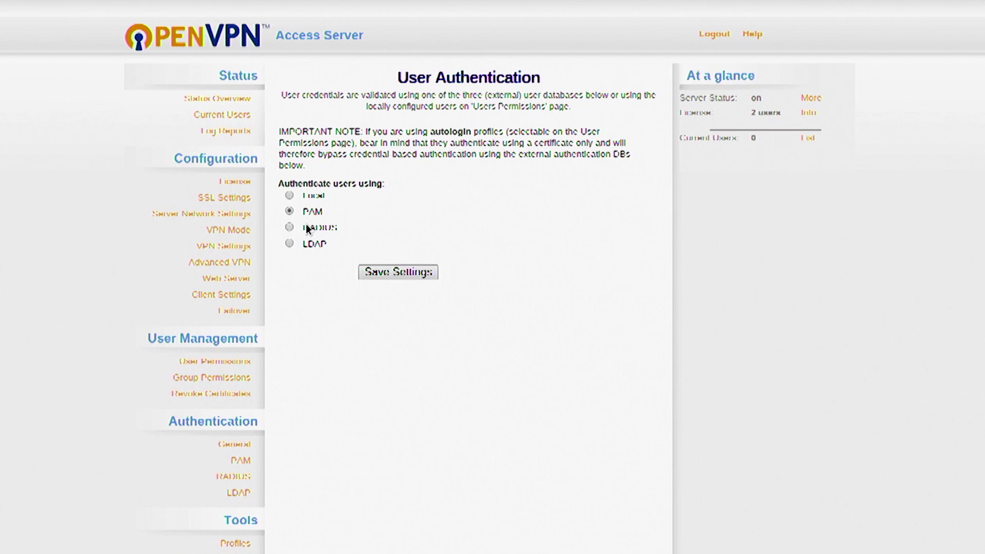
left_click(290, 196)
left_click(417, 273)
left_click(426, 153)
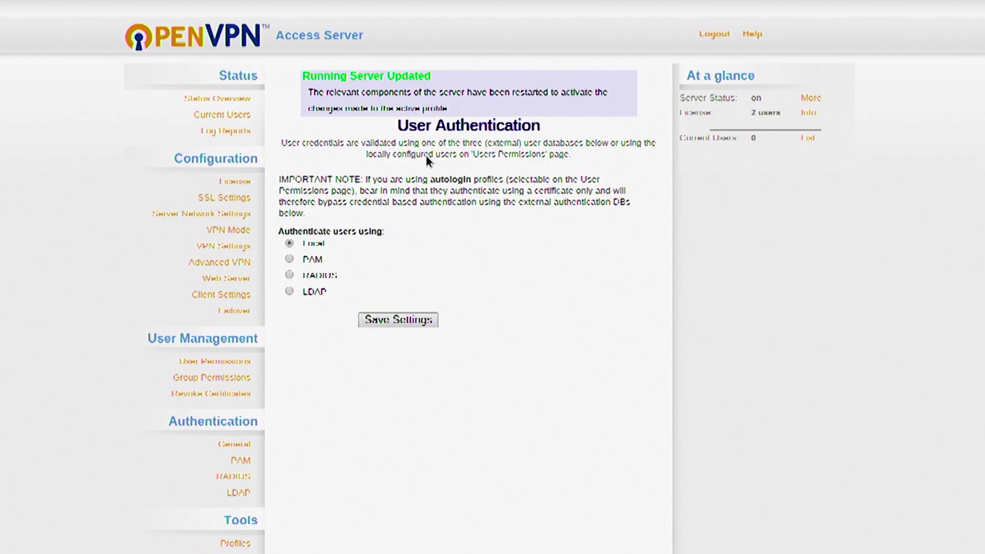
Add user snubs with auto-login allowed, push it to the running server, and set its local password.
left_click(232, 361)
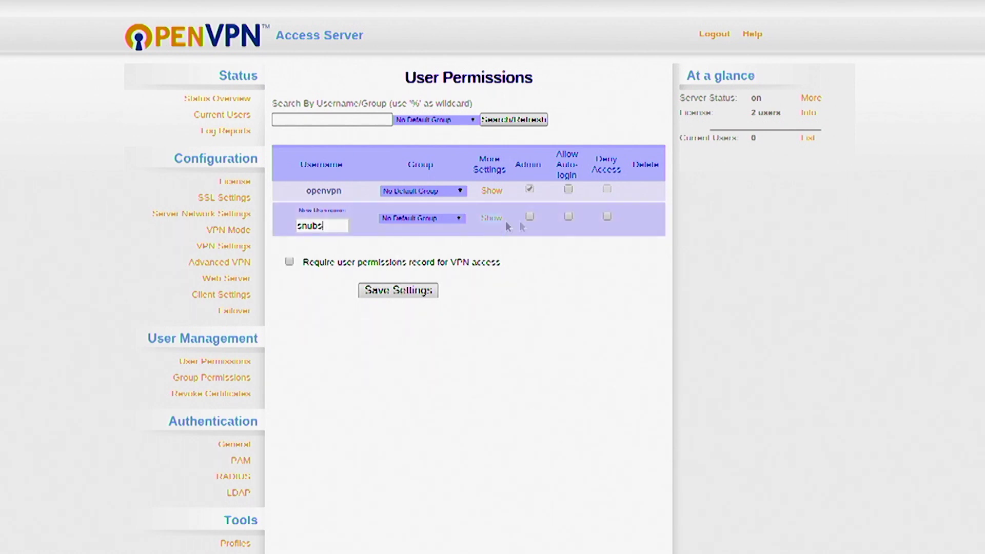
left_click(411, 290)
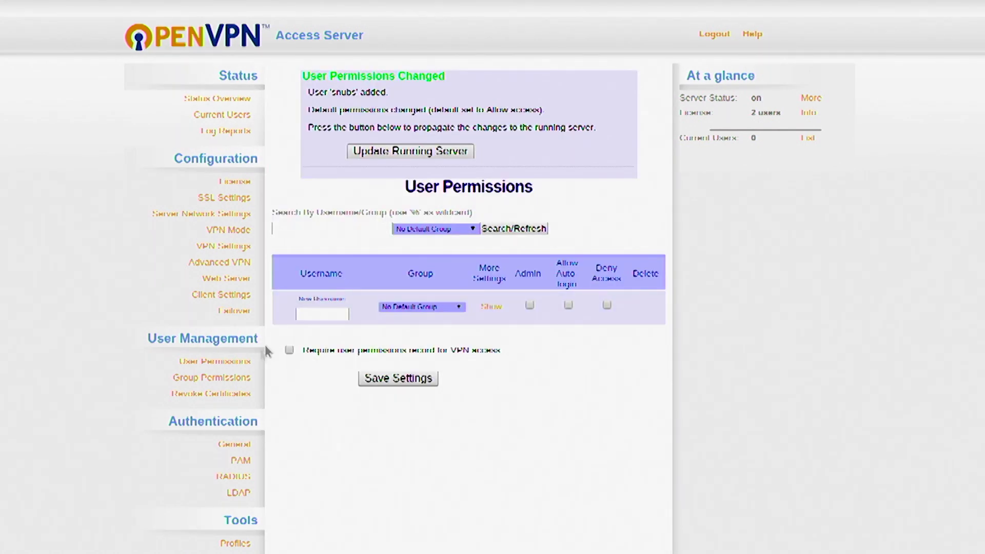
left_click(237, 365)
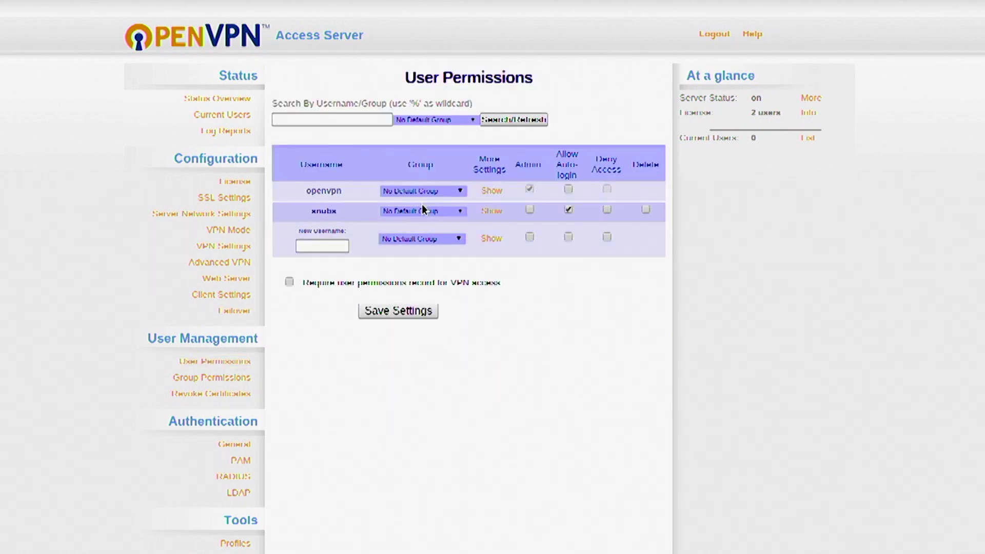
left_click(490, 210)
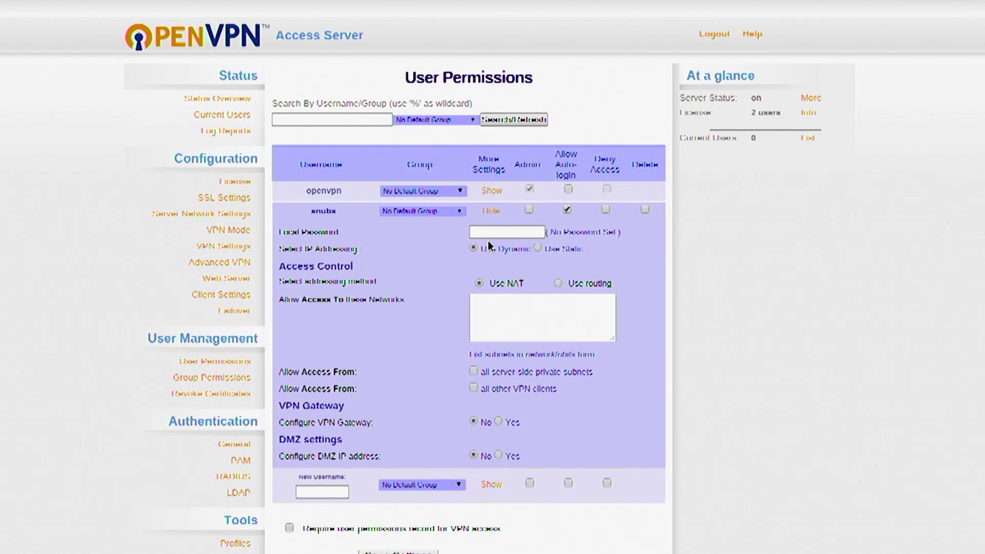
left_click(491, 232)
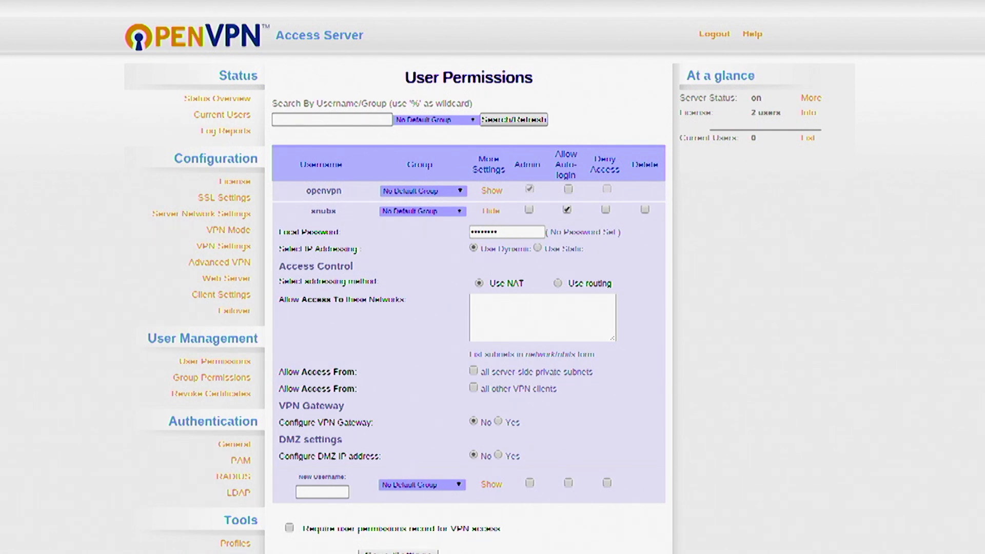
left_click(399, 552)
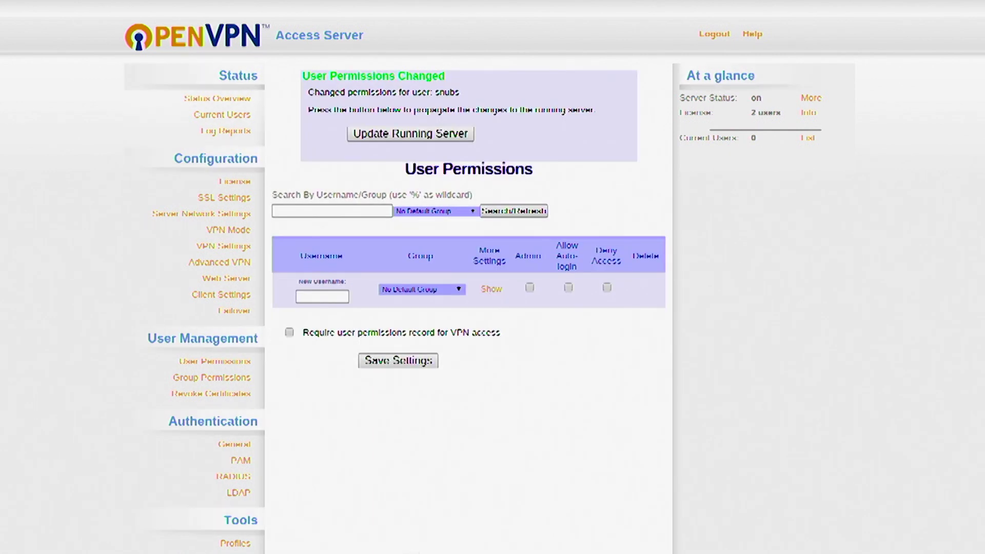
Apply snubs' saved auto-login and local password settings with Update Running Server.
left_click(405, 132)
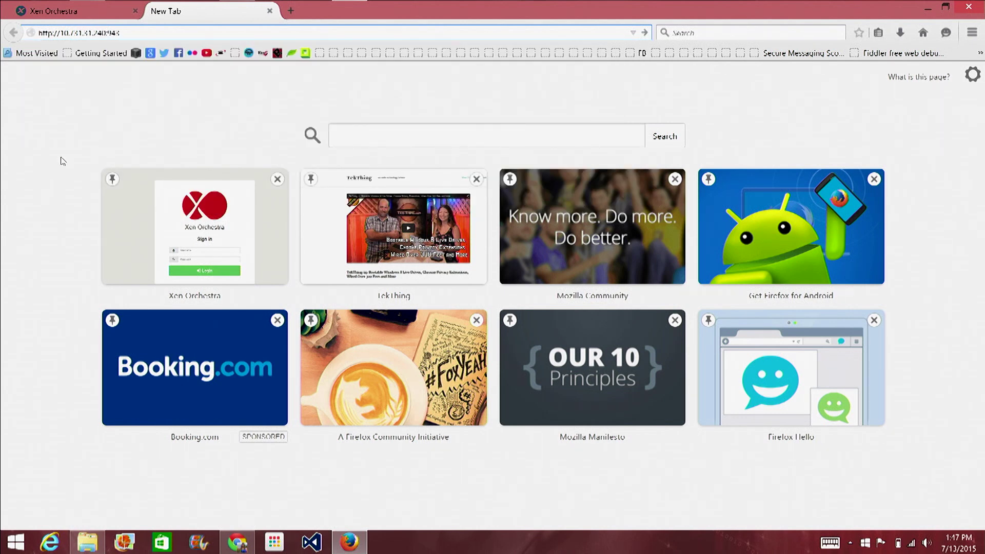
key("Return")
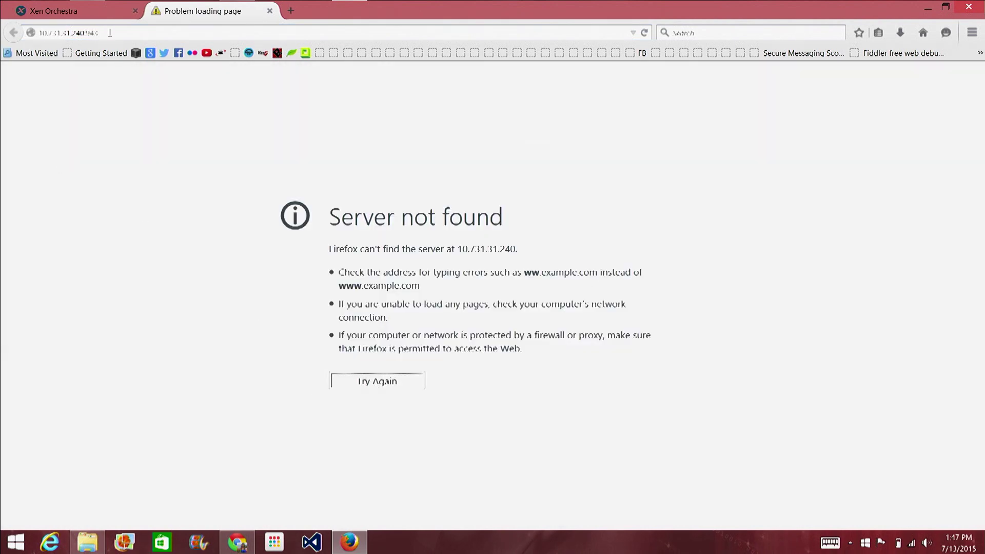
left_click(110, 32)
type("htt")
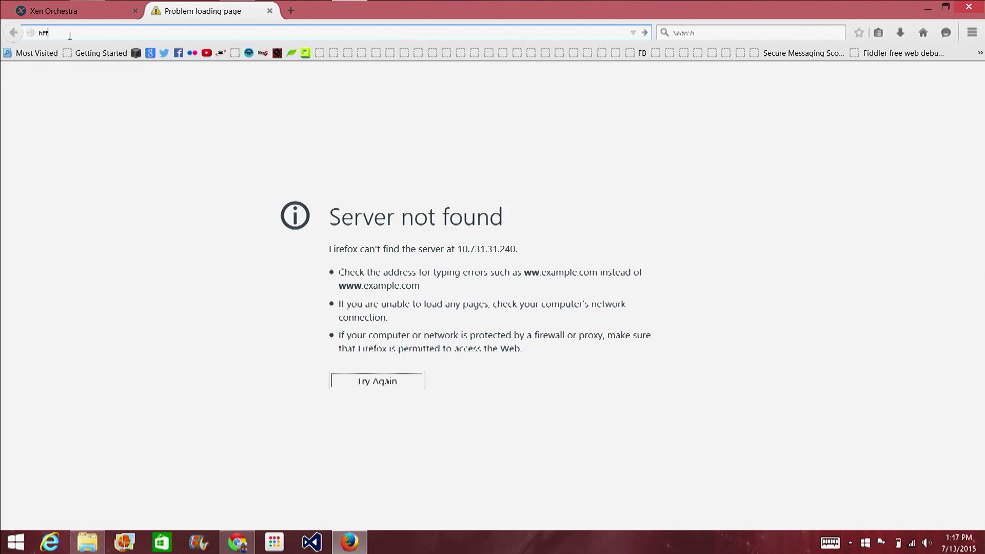
type("ps://10.73.31.234/")
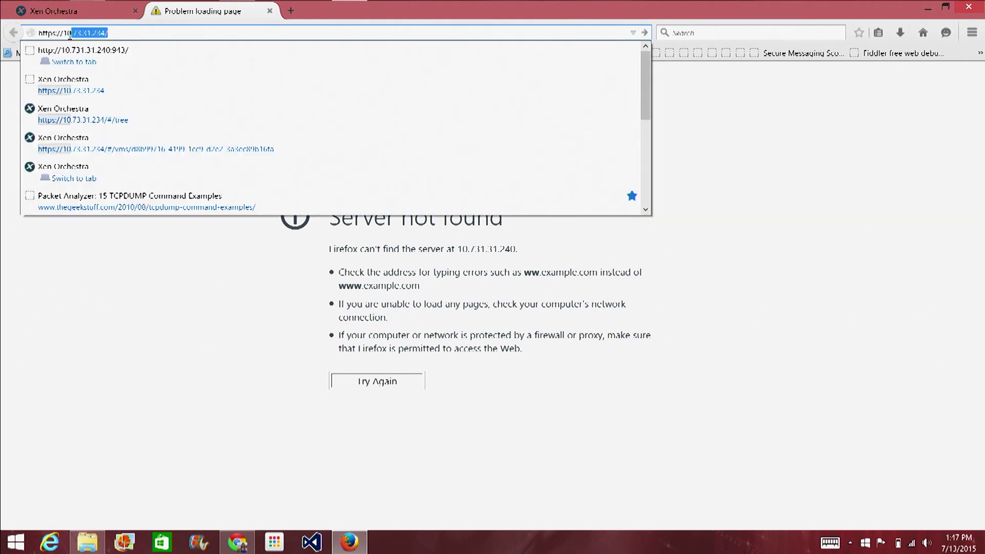
key("BackSpace")
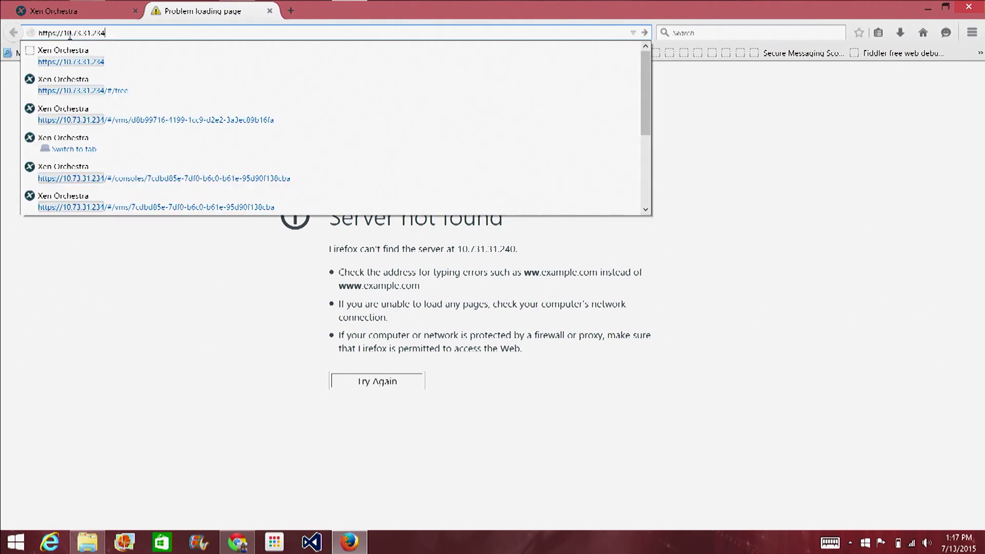
type(":9")
key("BackSpace")
key("BackSpace")
key("BackSpace")
type("40:94")
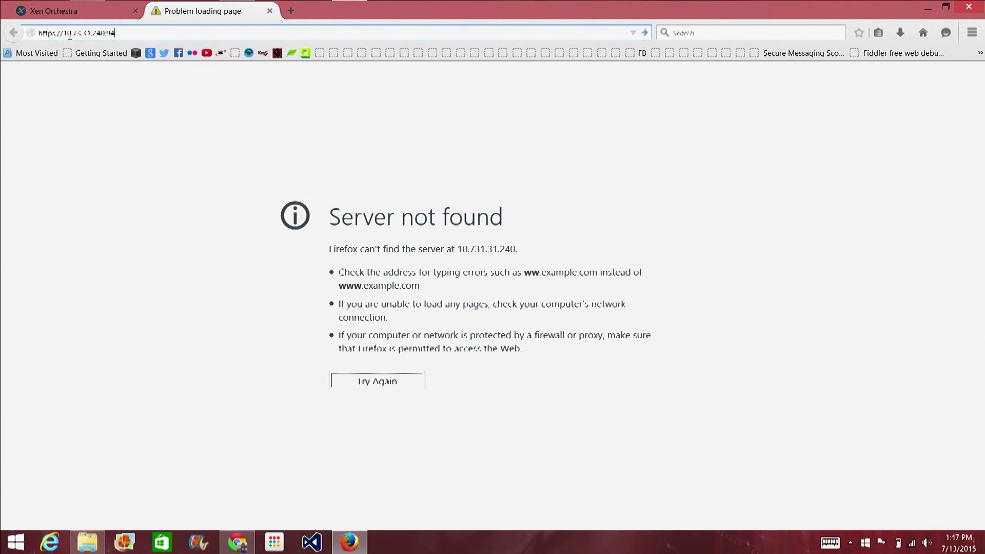
type("3")
key("Return")
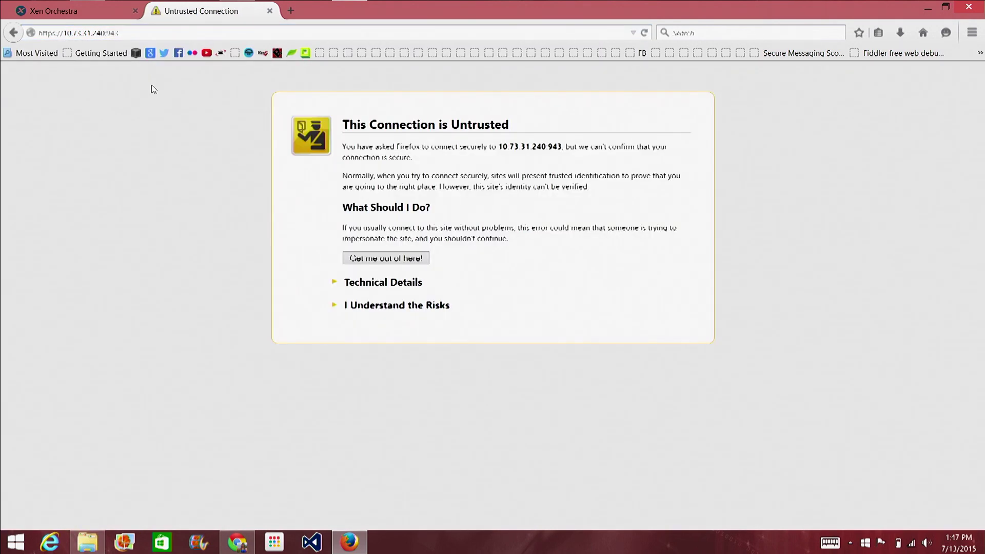
Trust the server's certificate by adding and confirming a security exception.
left_click(376, 305)
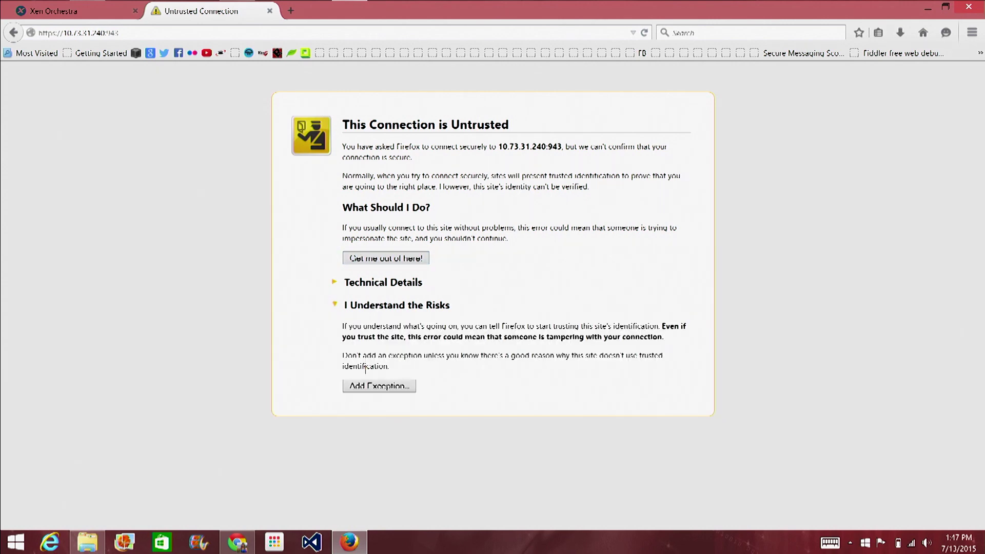
left_click(370, 388)
left_click(528, 414)
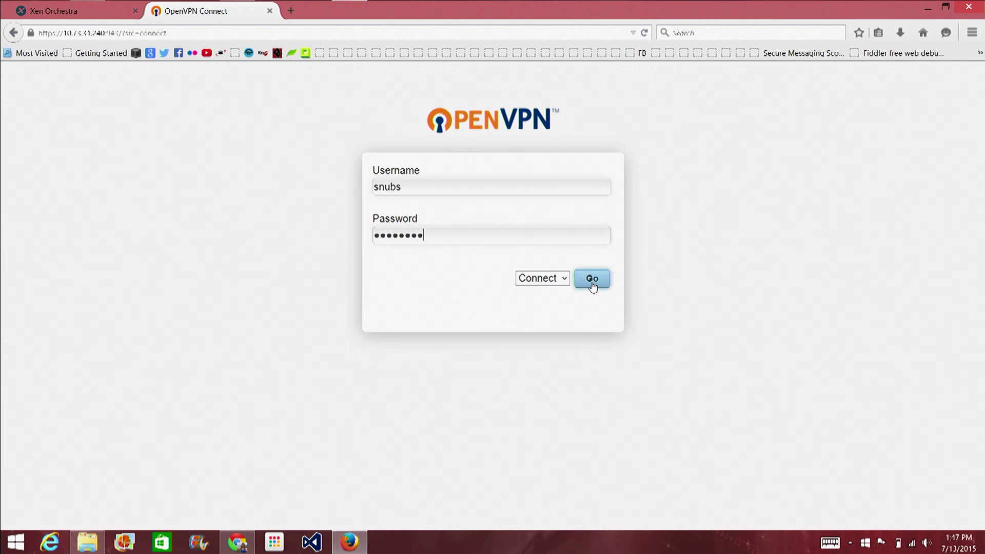
Log in with Connect, save openvpn-connect-2.0.8.106.msi, and run its installer, allowing the UAC prompt.
left_click(590, 280)
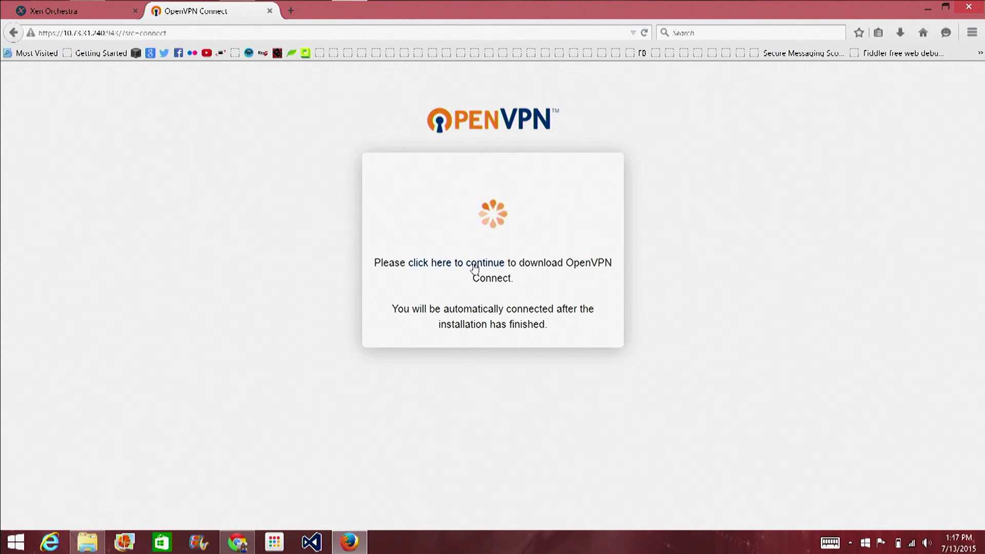
left_click(475, 266)
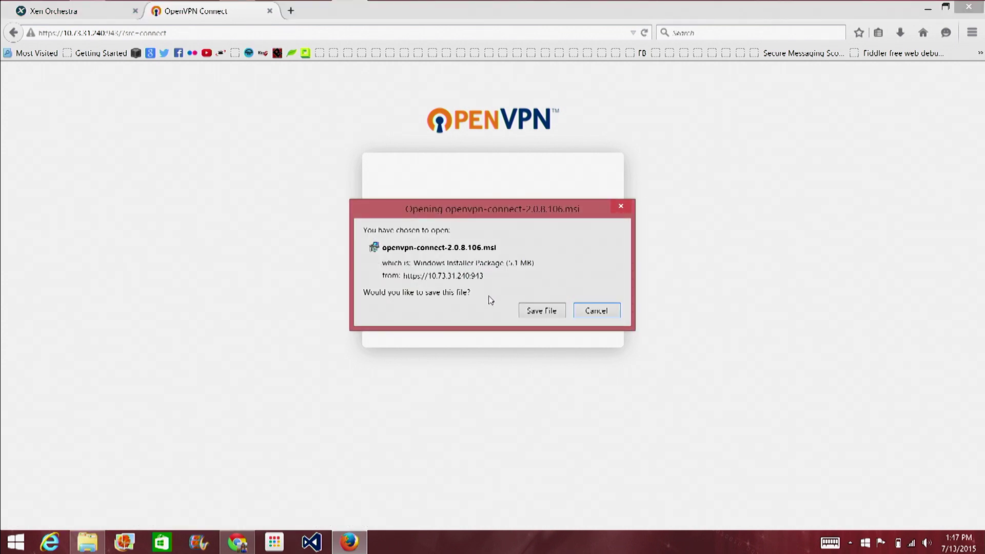
left_click(537, 310)
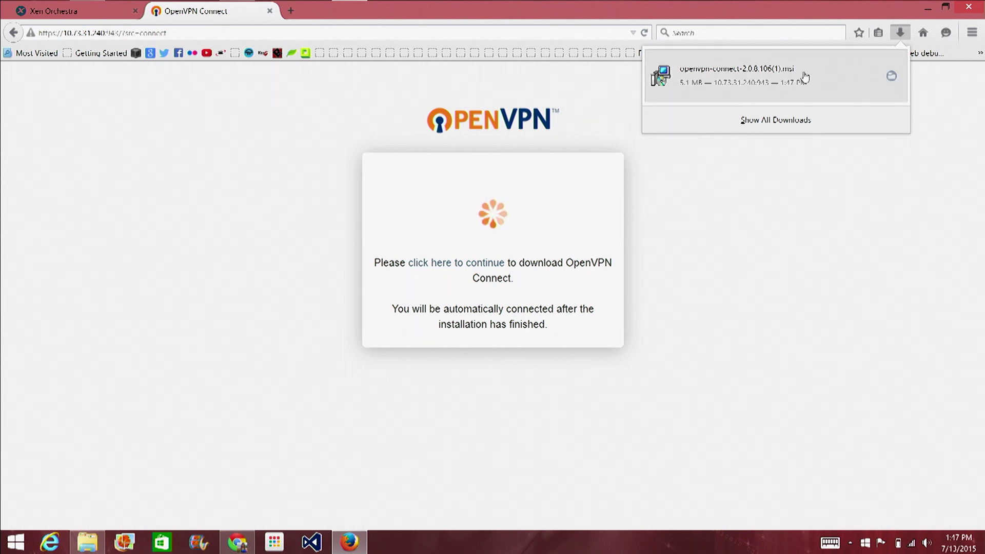
left_click(872, 70)
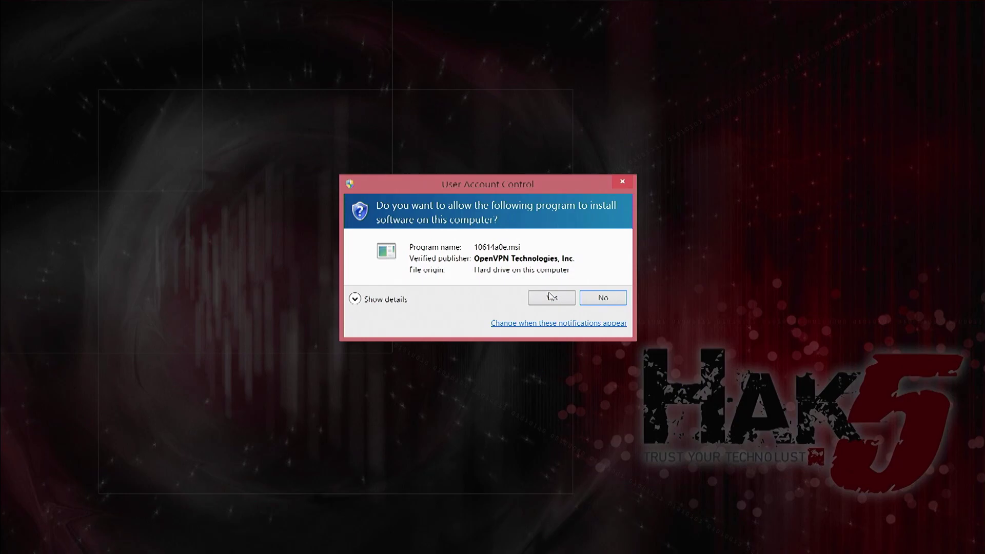
left_click(551, 297)
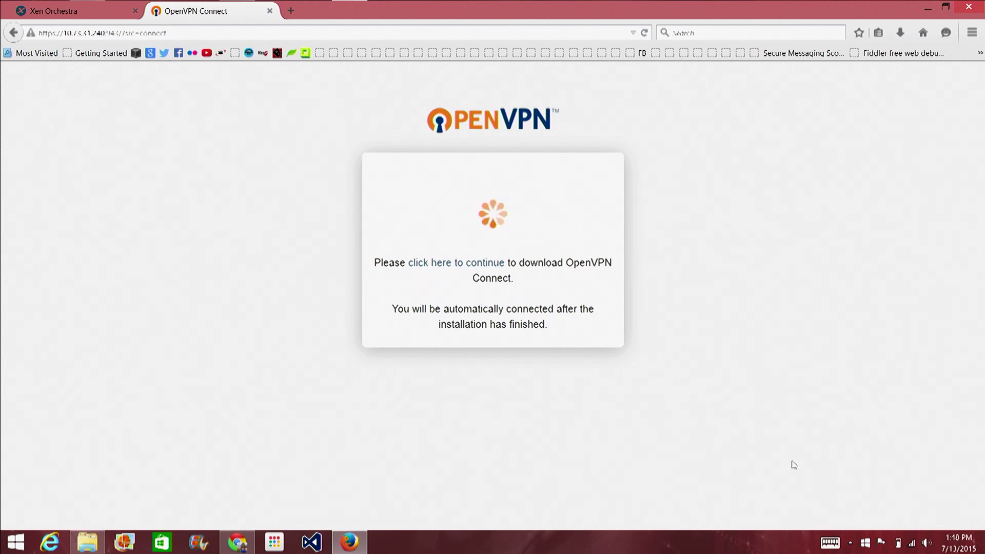
left_click(851, 545)
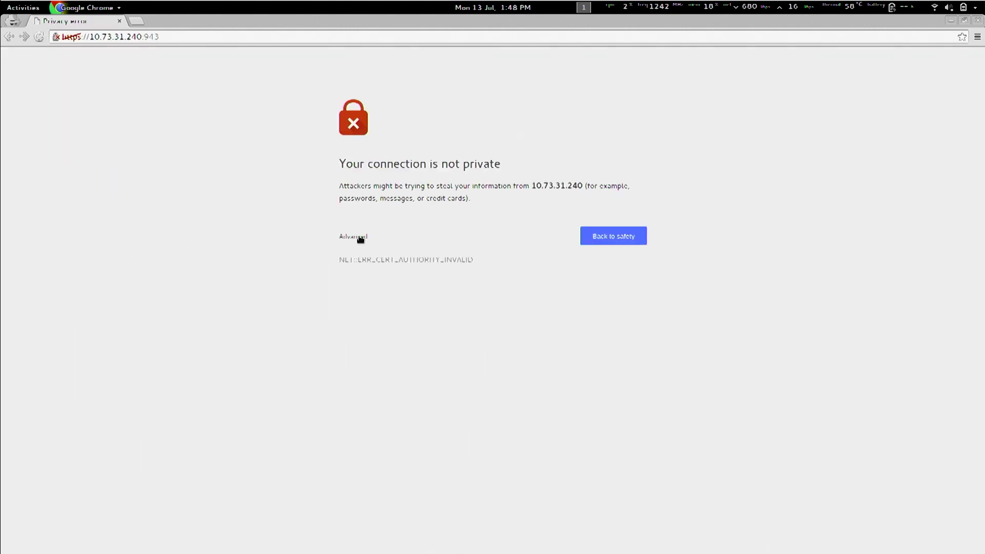
Proceed past Chrome's certificate warning, log in, and highlight the per-platform client download list.
left_click(361, 237)
left_click(386, 323)
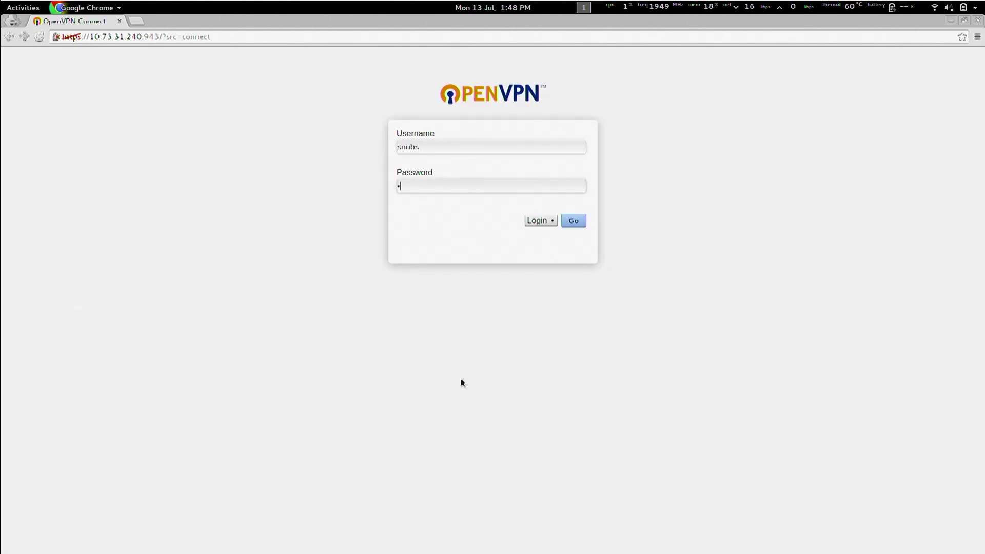
key("Return")
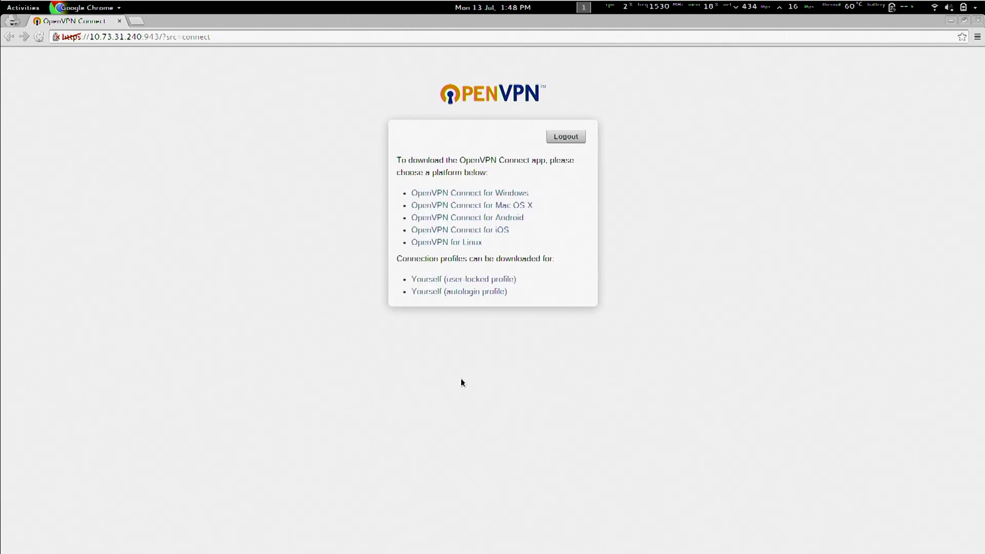
left_click_drag(393, 156, 554, 264)
left_click(554, 264)
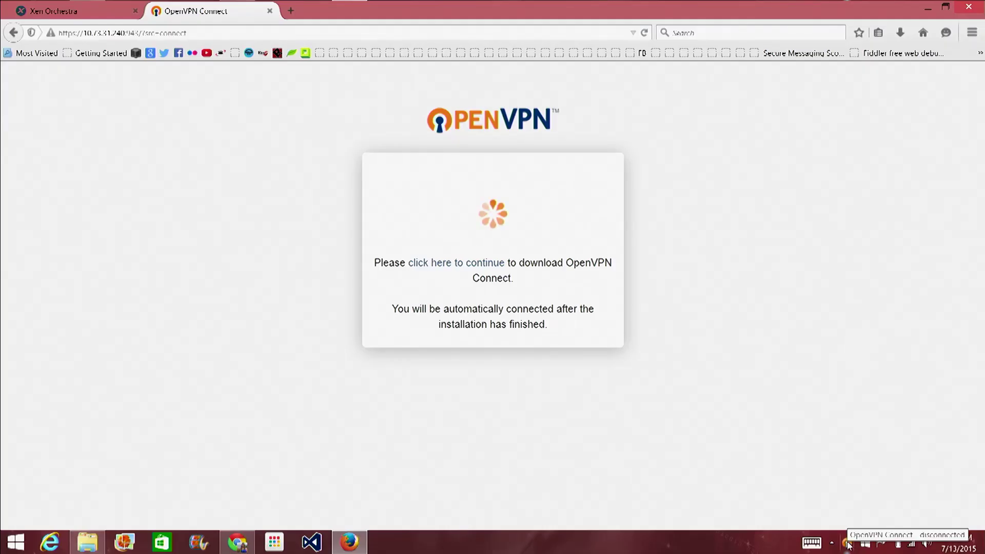
Connect OpenVPN Connect to 10.73.31.240, accepting the unverified profile warning.
right_click(849, 545)
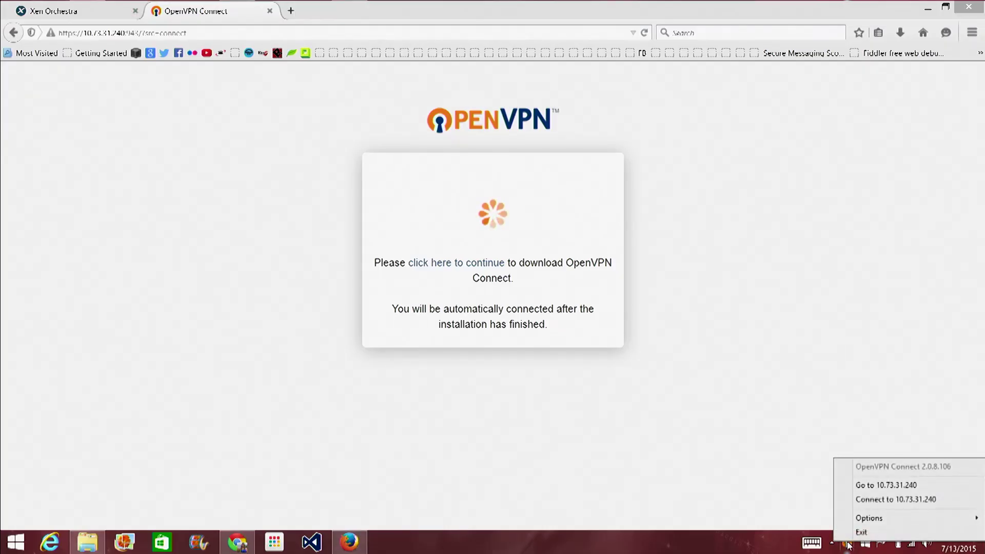
left_click(884, 501)
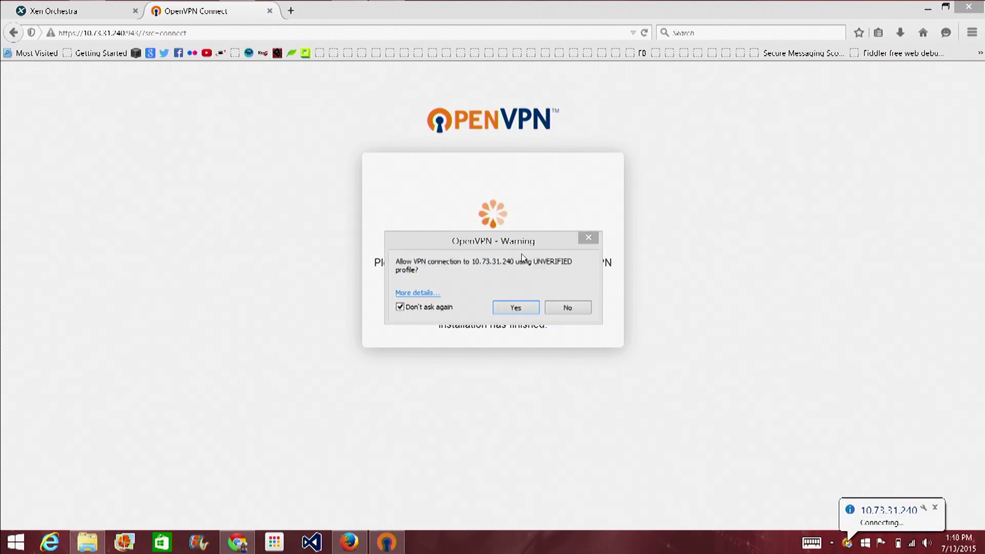
left_click(516, 308)
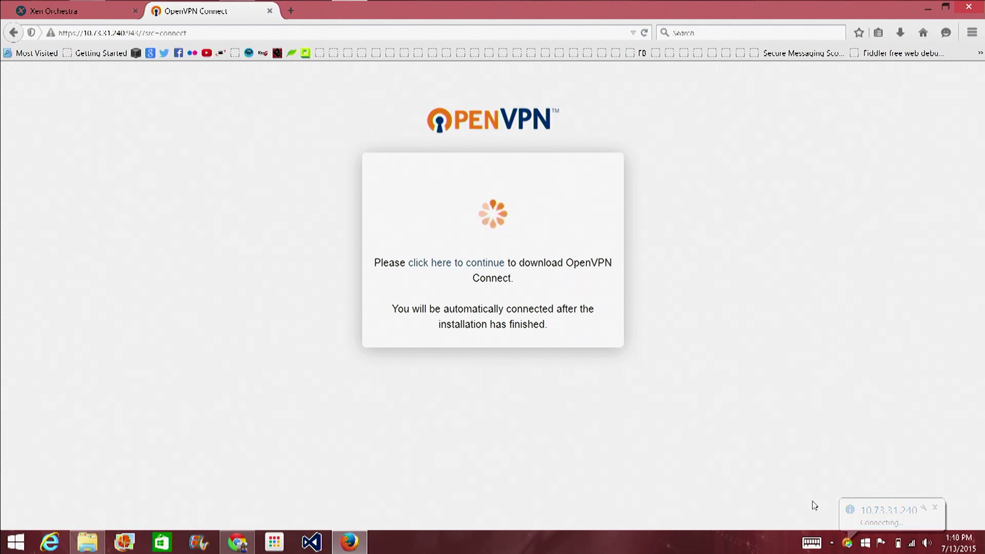
Check the OpenVPN Connect tray icon's status to confirm the connection is up.
left_click(850, 544)
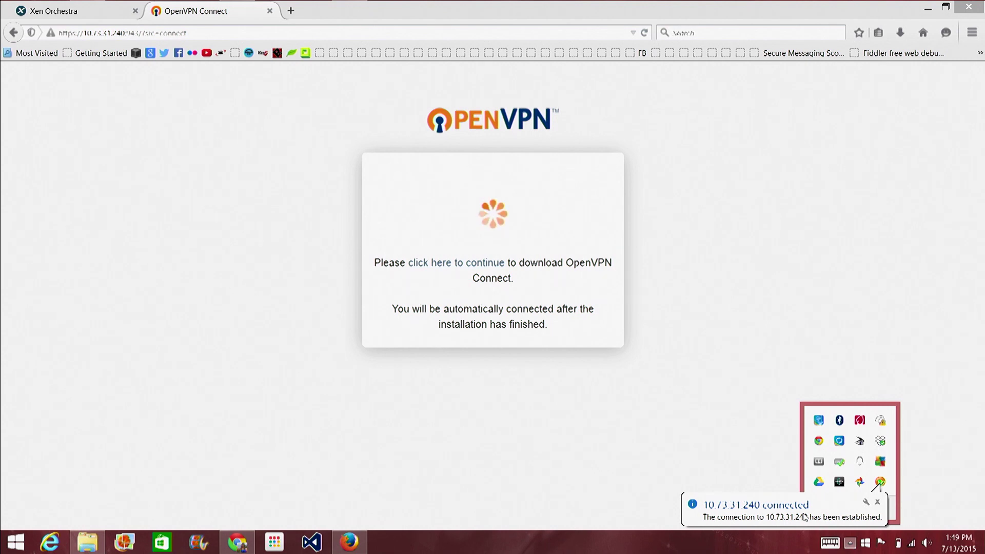
mouse_move(881, 485)
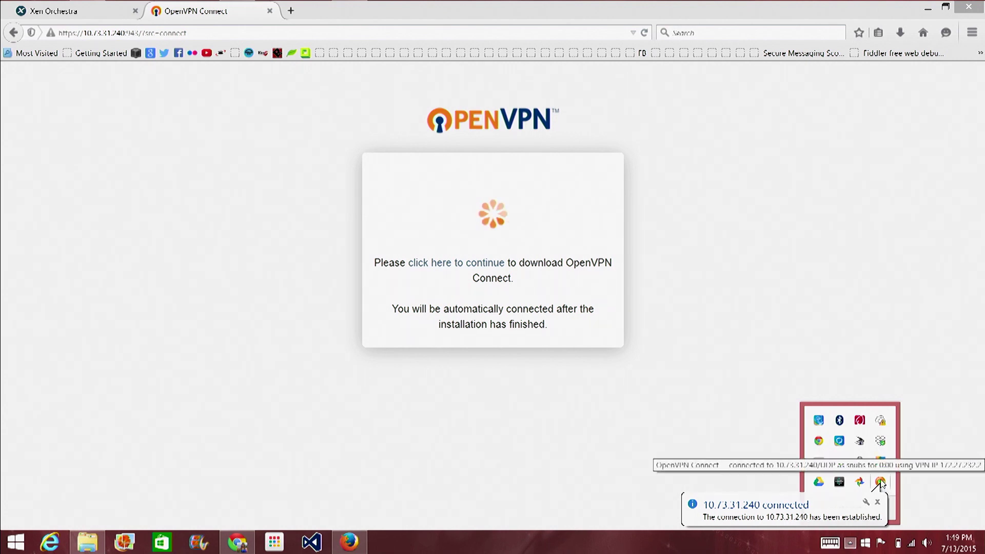
left_click(704, 123)
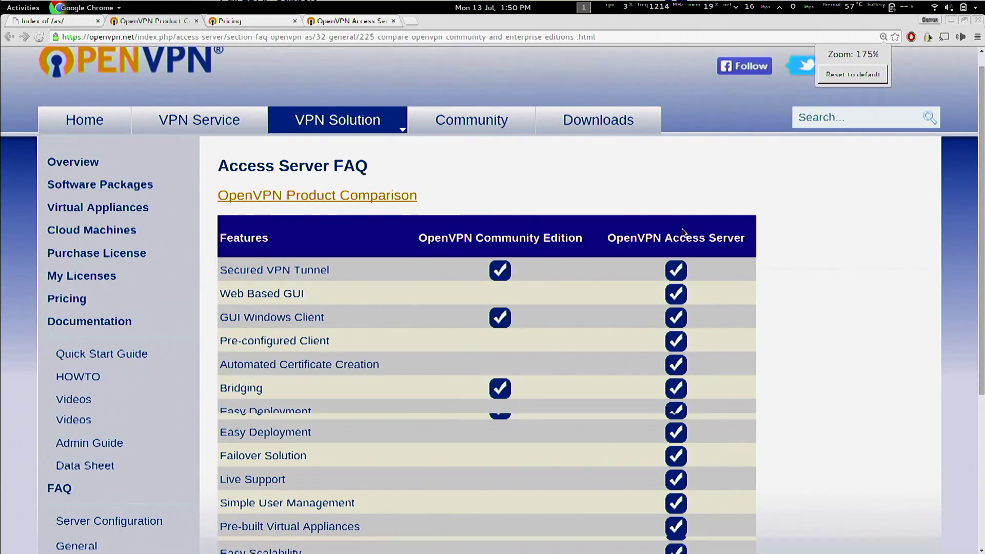
scroll(682, 232, "down", 5)
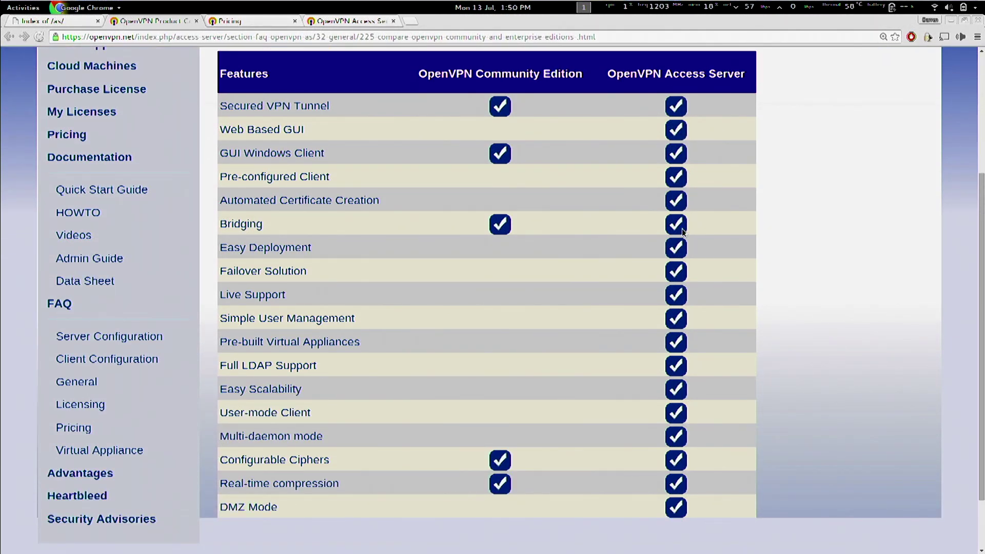
Highlight the Full LDAP Support and Web Based GUI rows in the comparison table.
left_click_drag(187, 370, 349, 371)
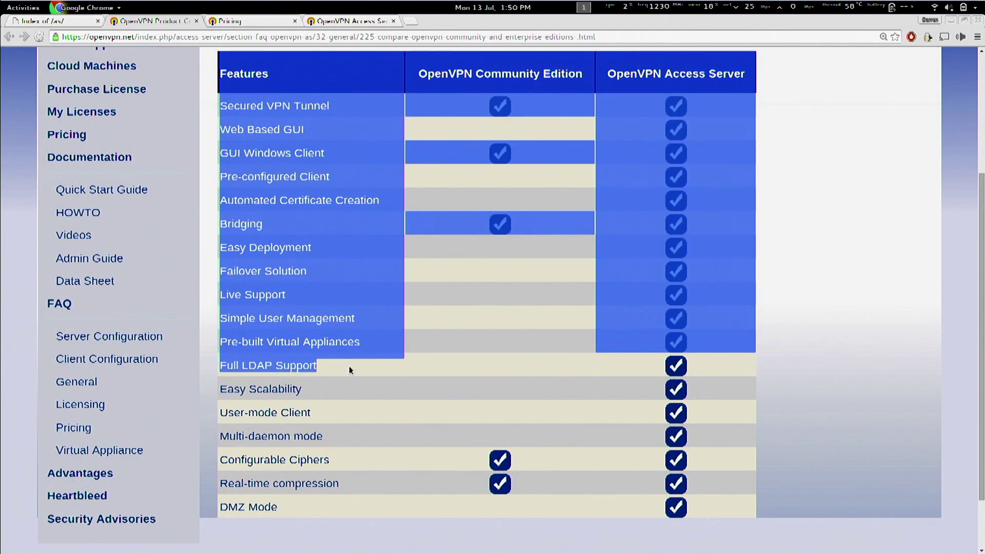
triple_click(331, 365)
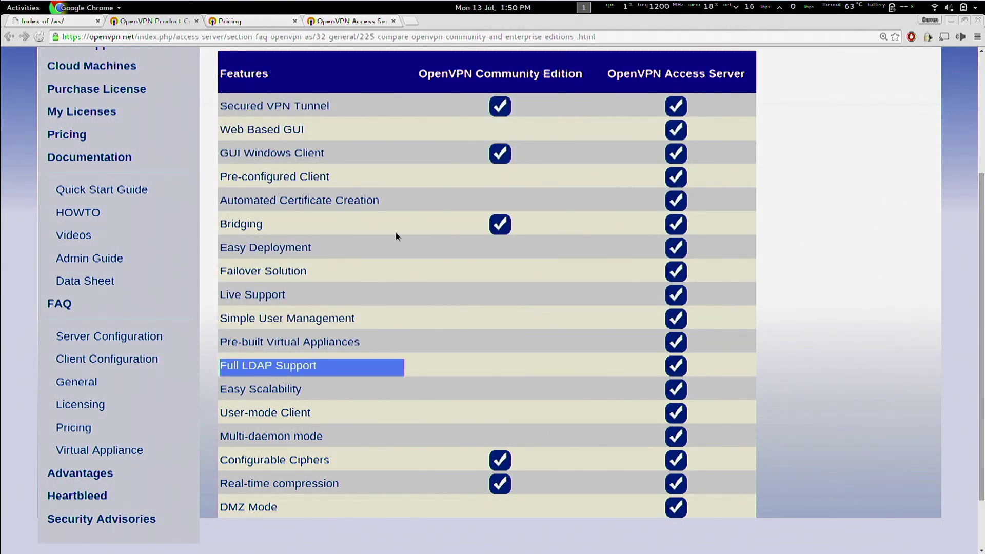
triple_click(309, 129)
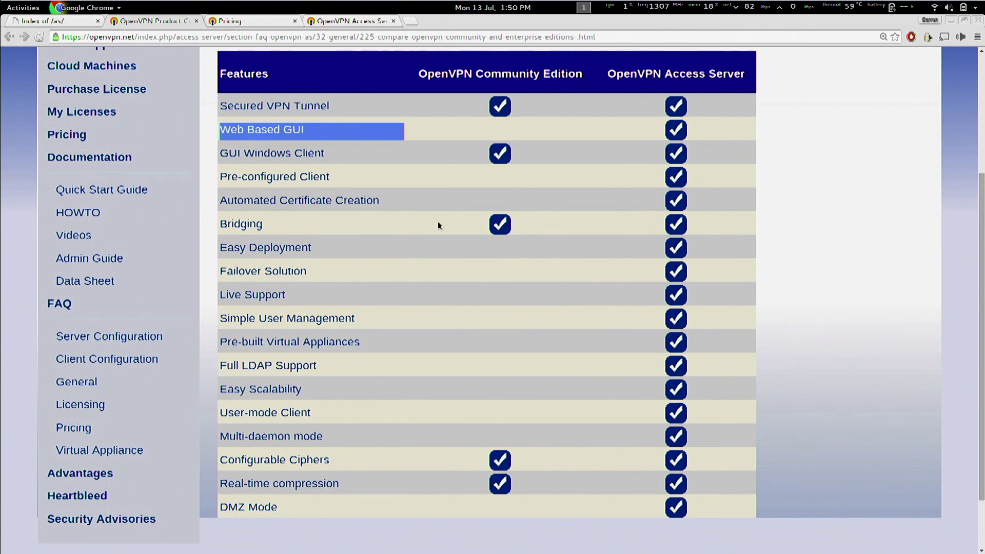